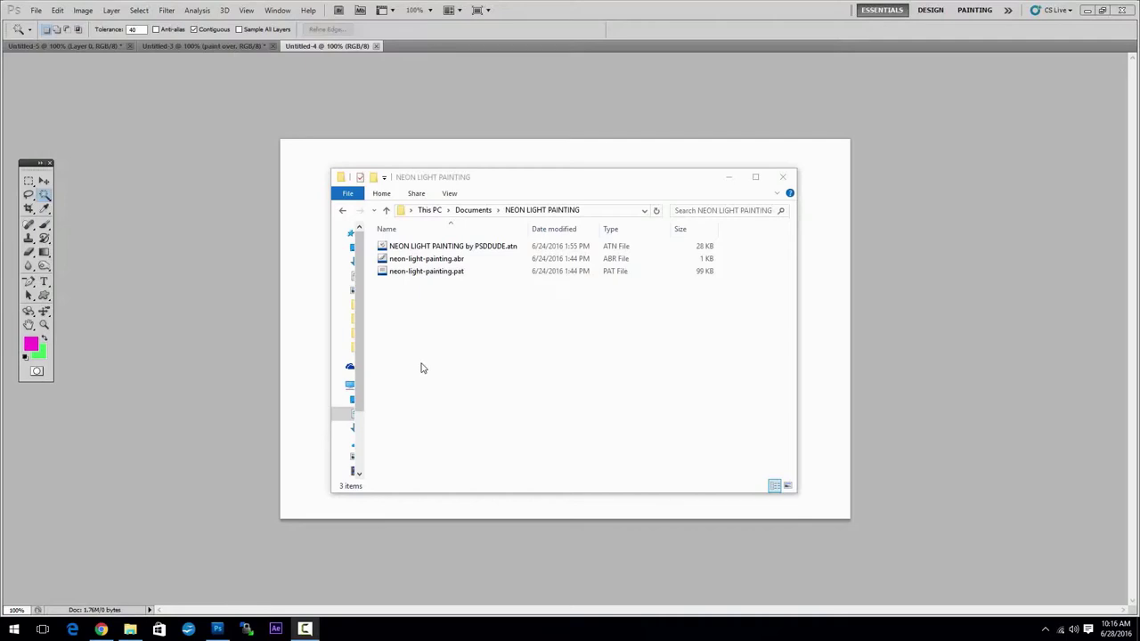
Review the .atn action, .abr brush and .pat pattern files in the NEON LIGHT PAINTING folder.
left_click(464, 247)
left_click(455, 259)
left_click(454, 271)
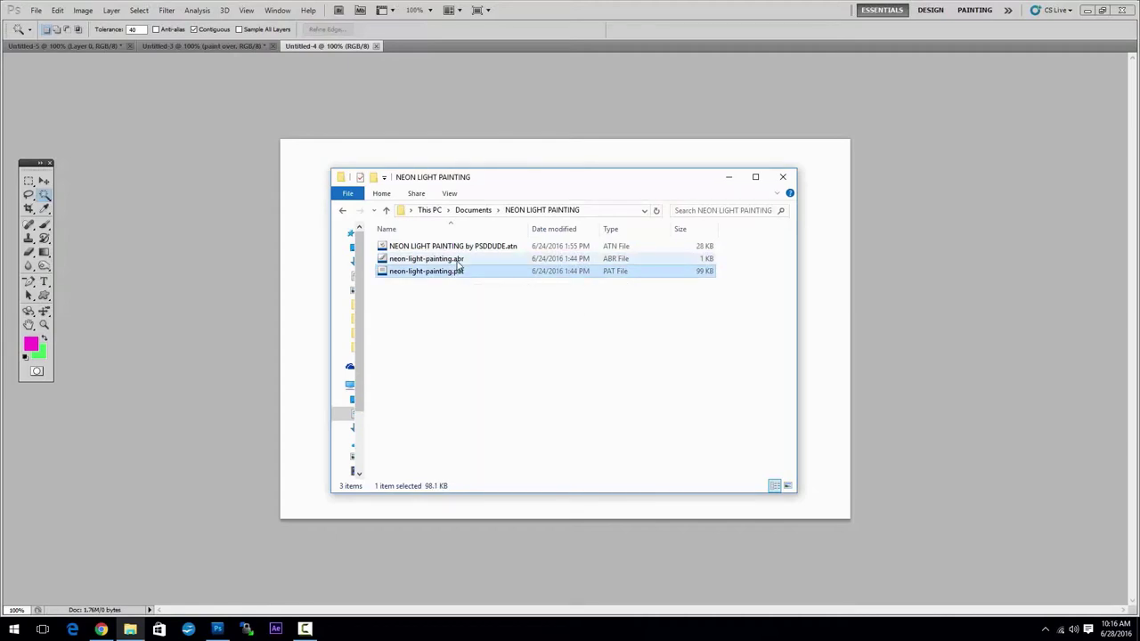
left_click(458, 259)
left_click(464, 247)
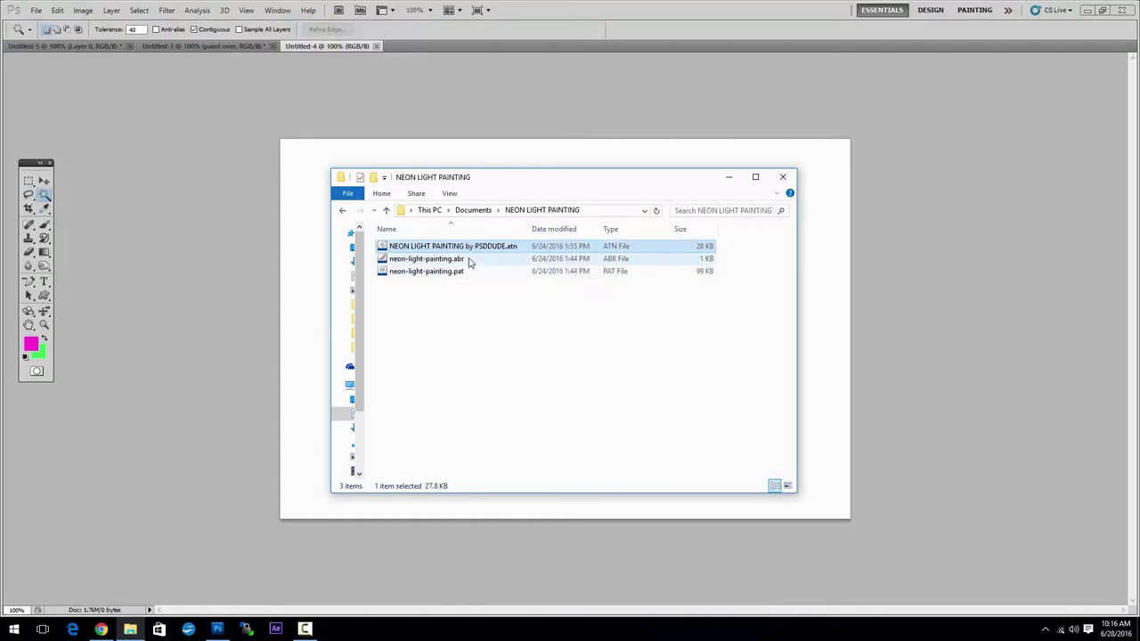
Load neon-light-painting.abr into the Brushes presets through the Preset Manager.
left_click(217, 233)
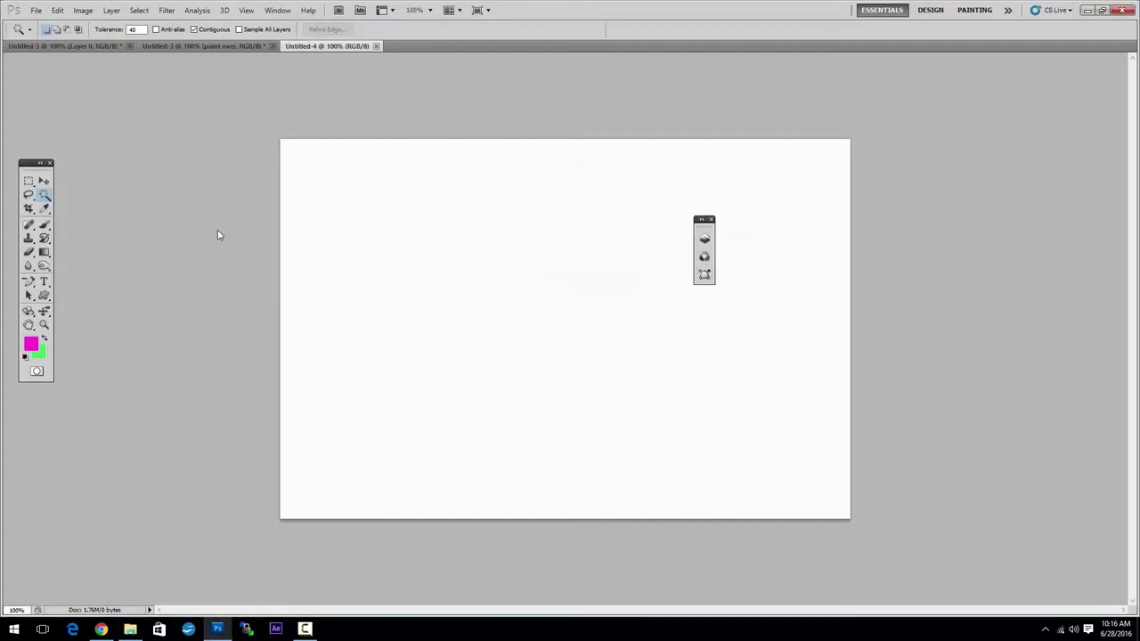
left_click(57, 10)
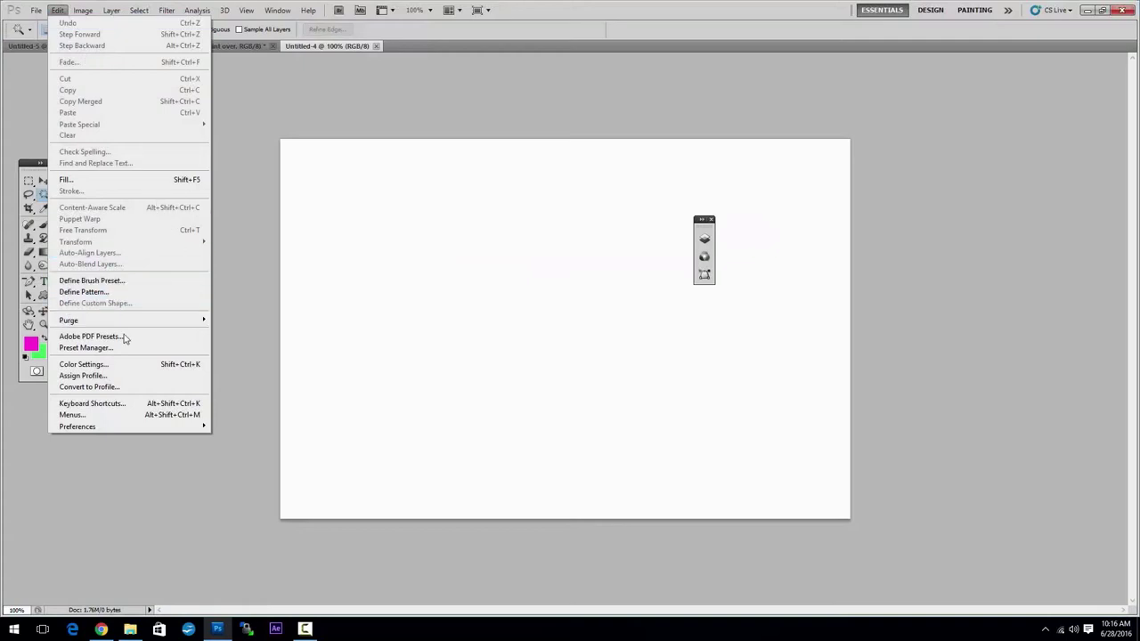
left_click(124, 347)
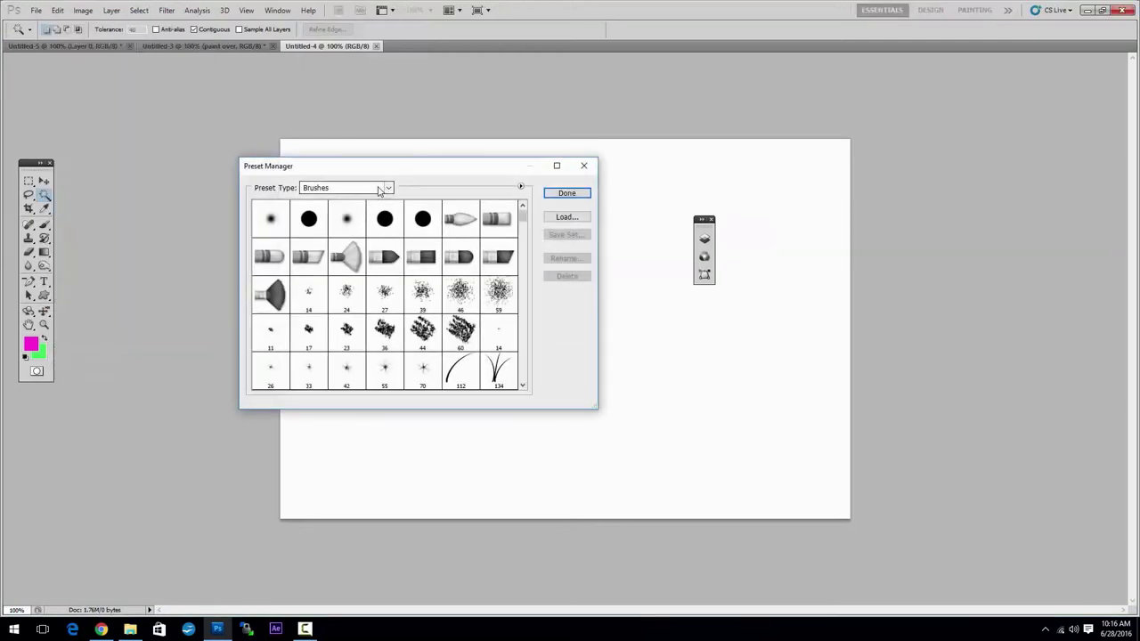
left_click(568, 217)
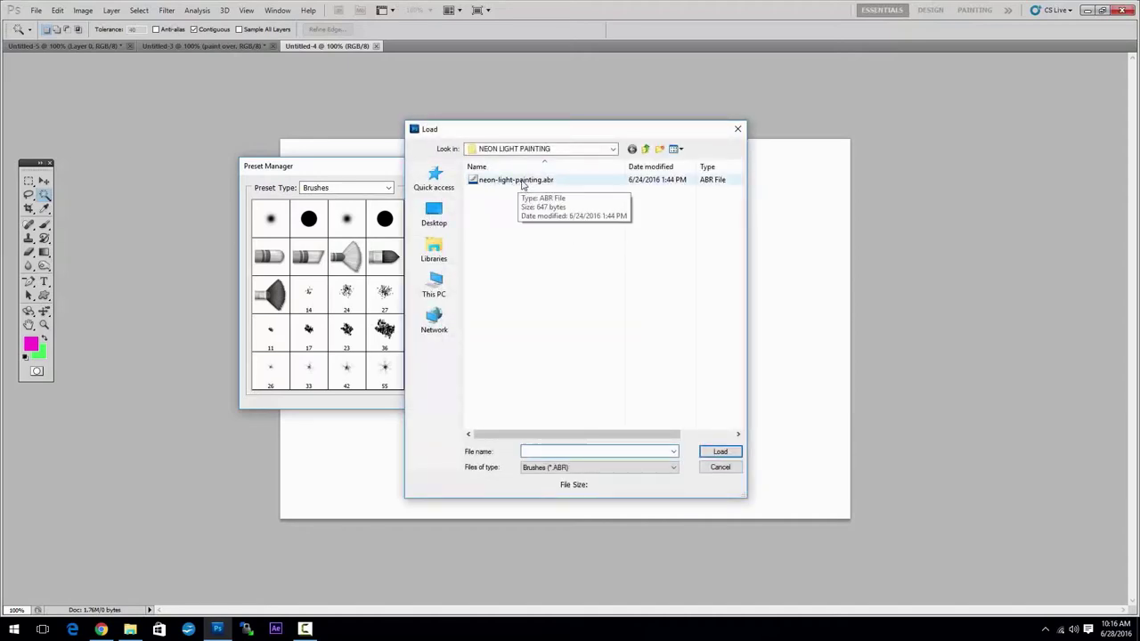
left_click(522, 183)
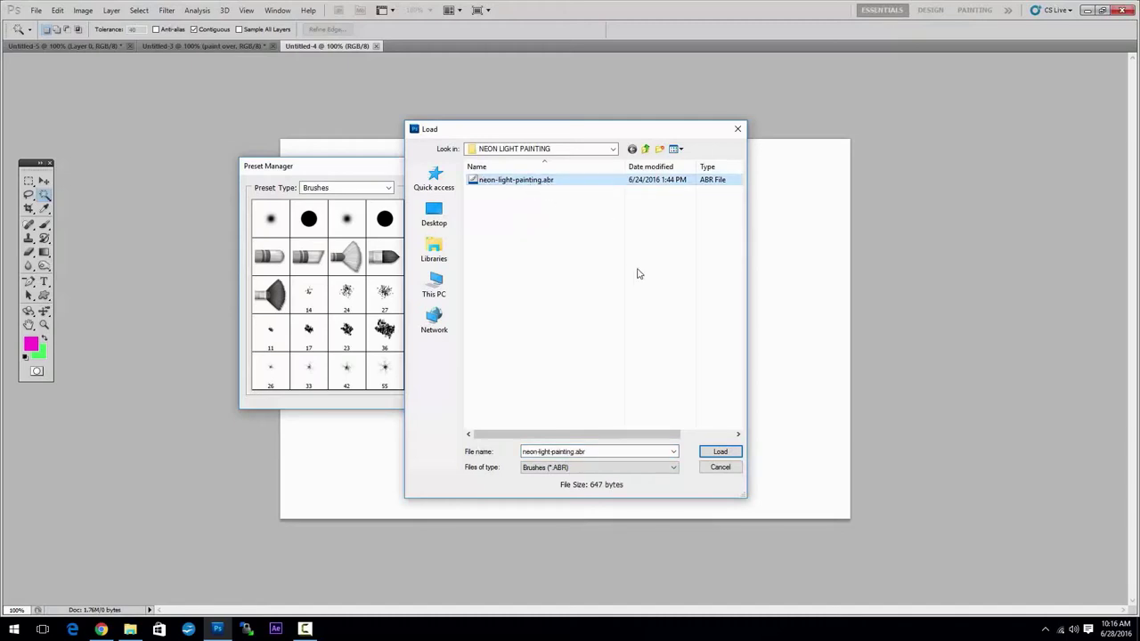
left_click(720, 453)
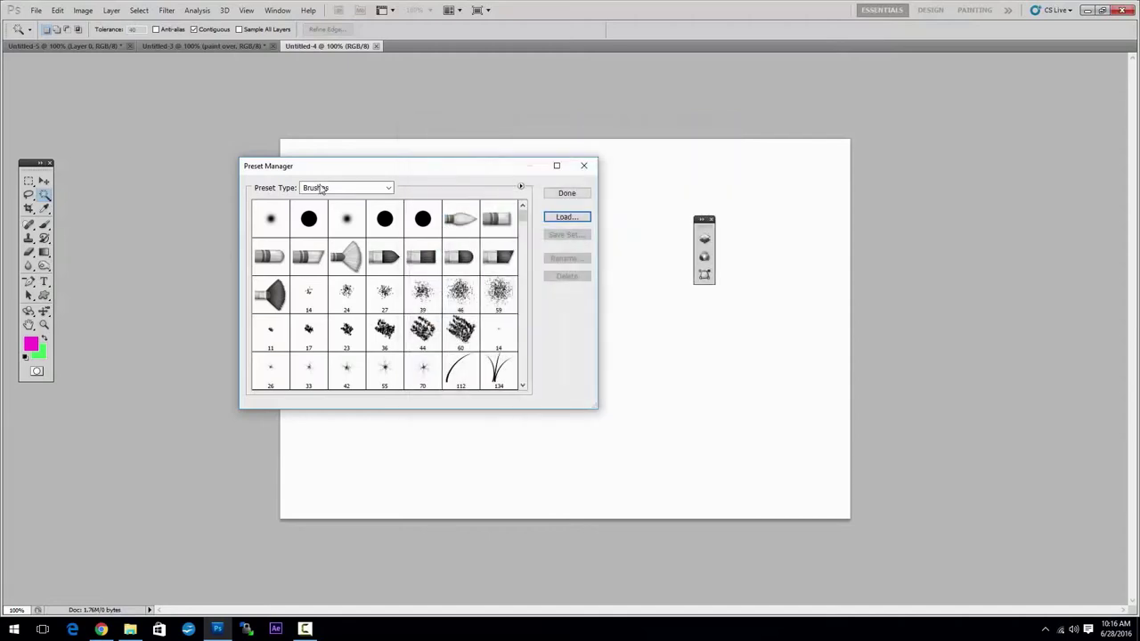
Load neon-light-painting.pat into the Patterns presets and close the Preset Manager.
left_click(343, 192)
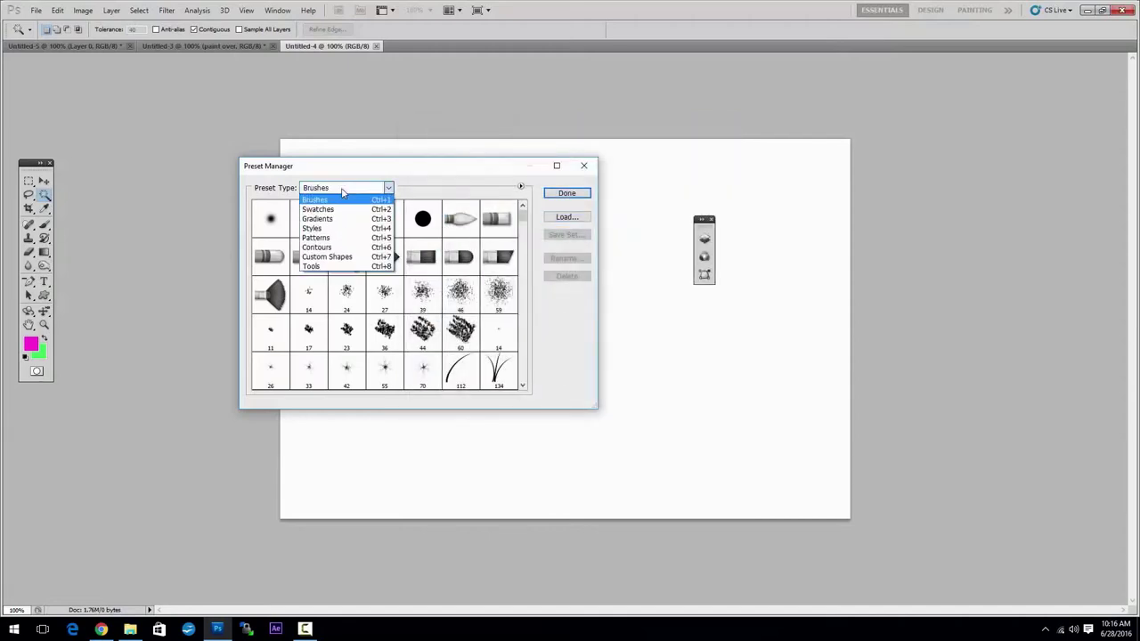
left_click(337, 239)
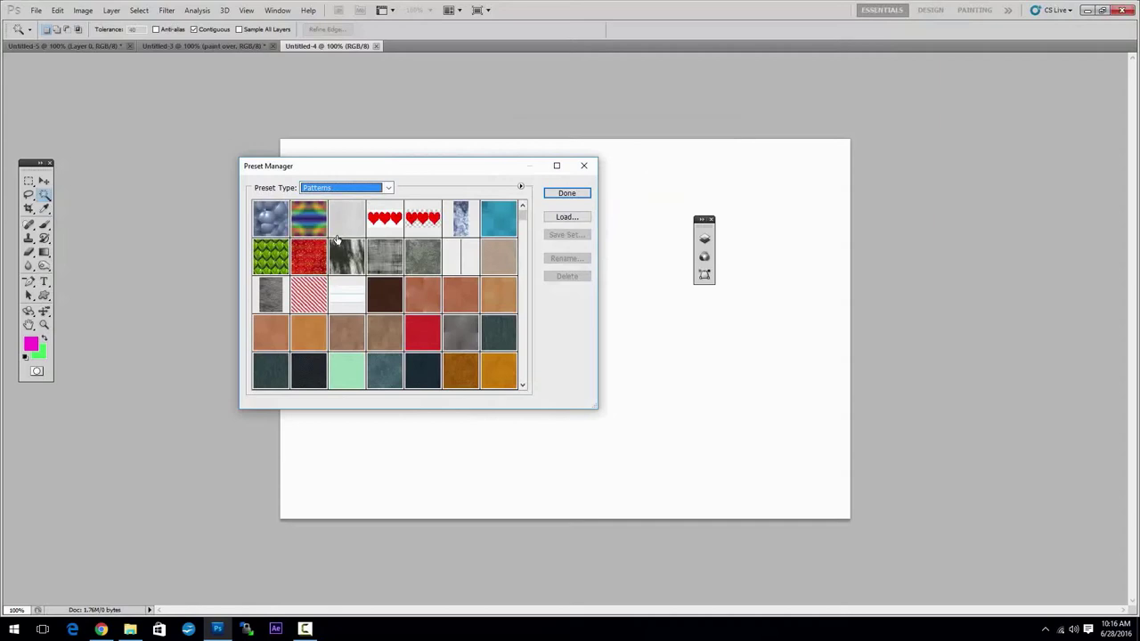
left_click(567, 217)
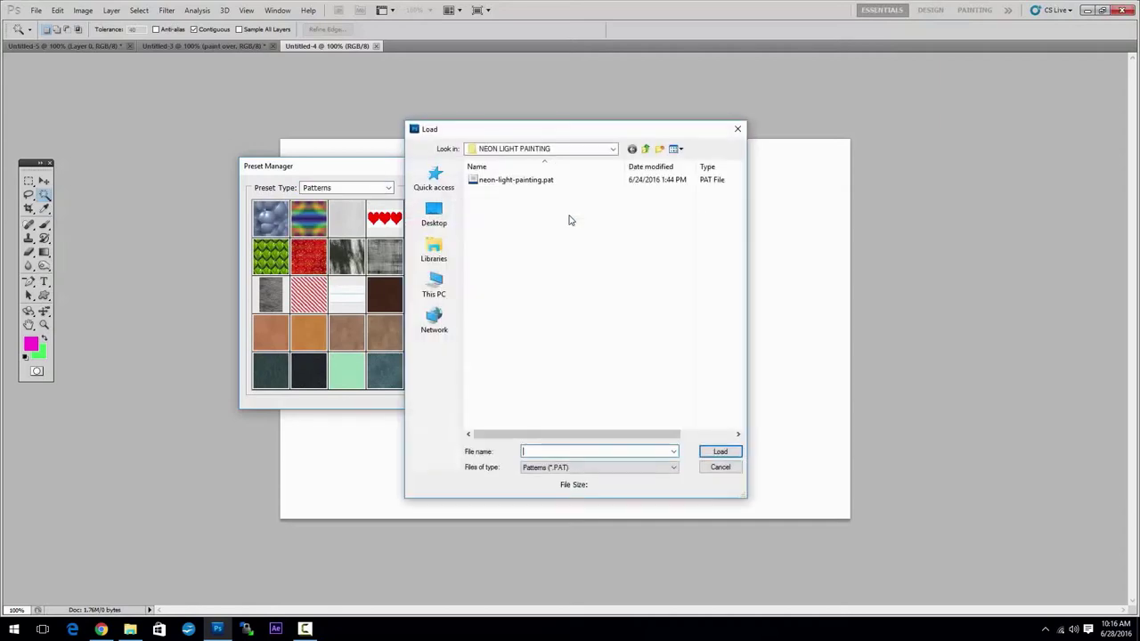
left_click(515, 181)
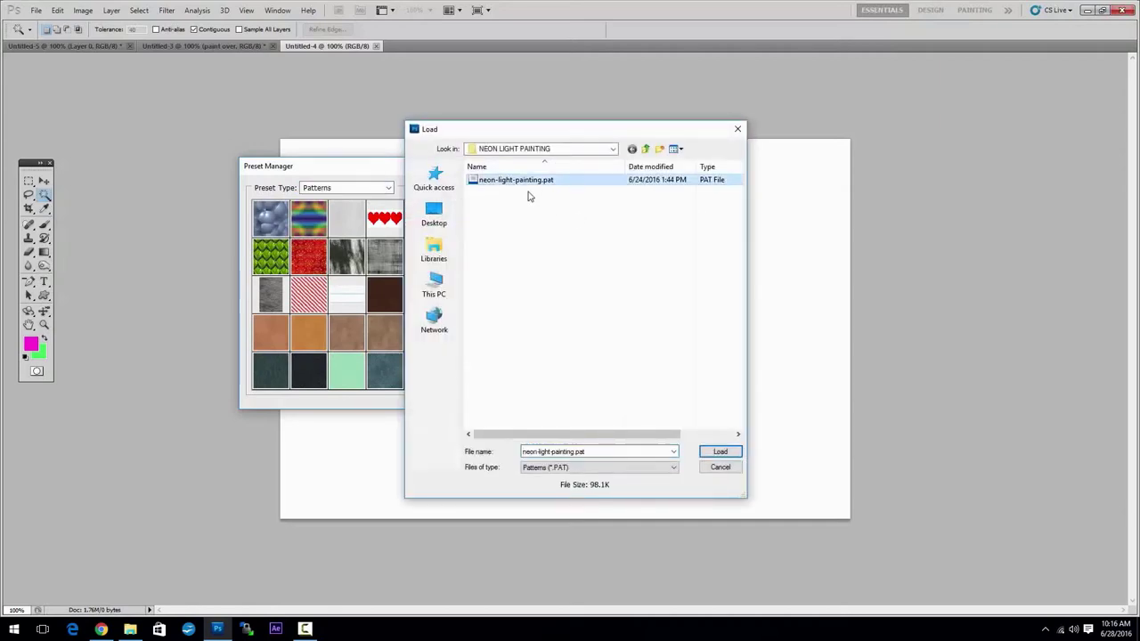
left_click(720, 456)
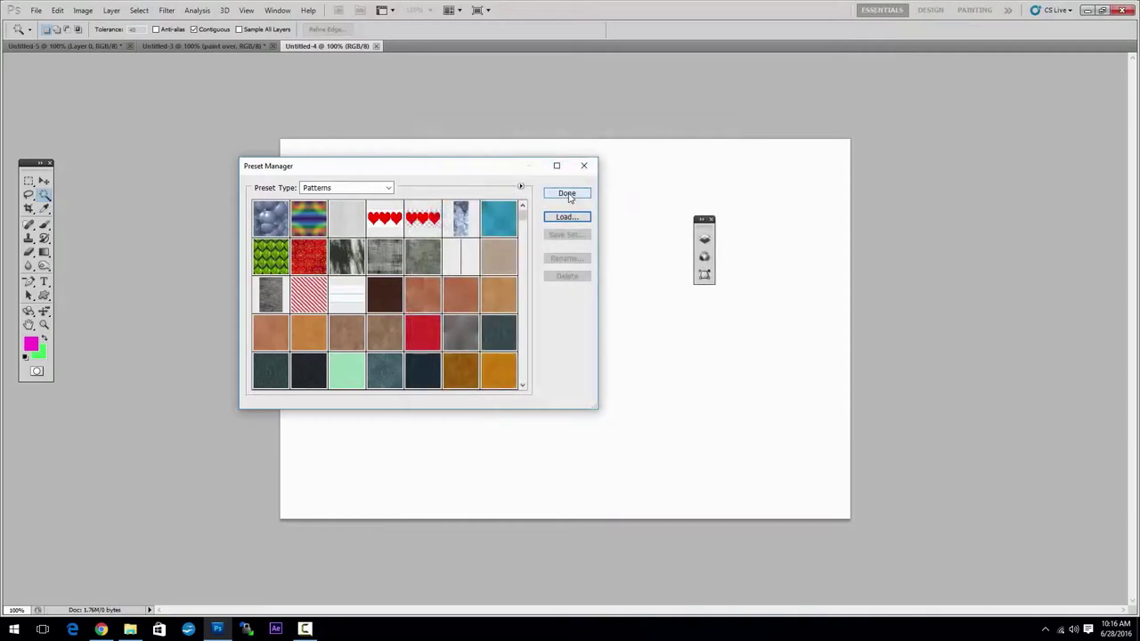
left_click(569, 196)
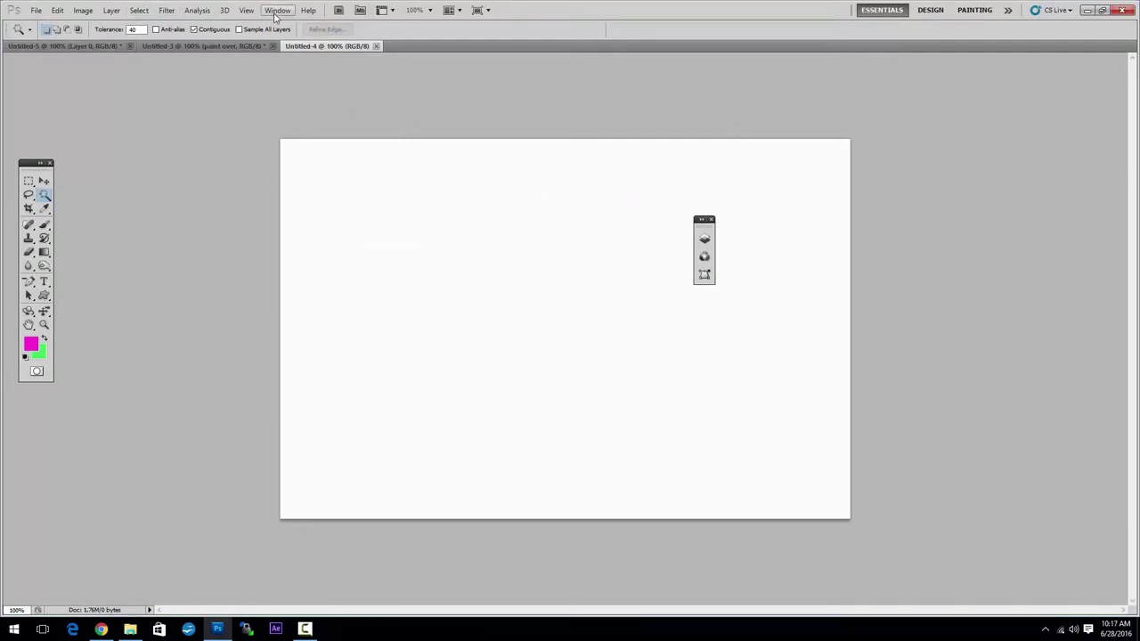
Show the Actions panel and select NEON LIGHT PAINTING by PSDDUDE.atn, then cancel because it is already loaded.
left_click(279, 11)
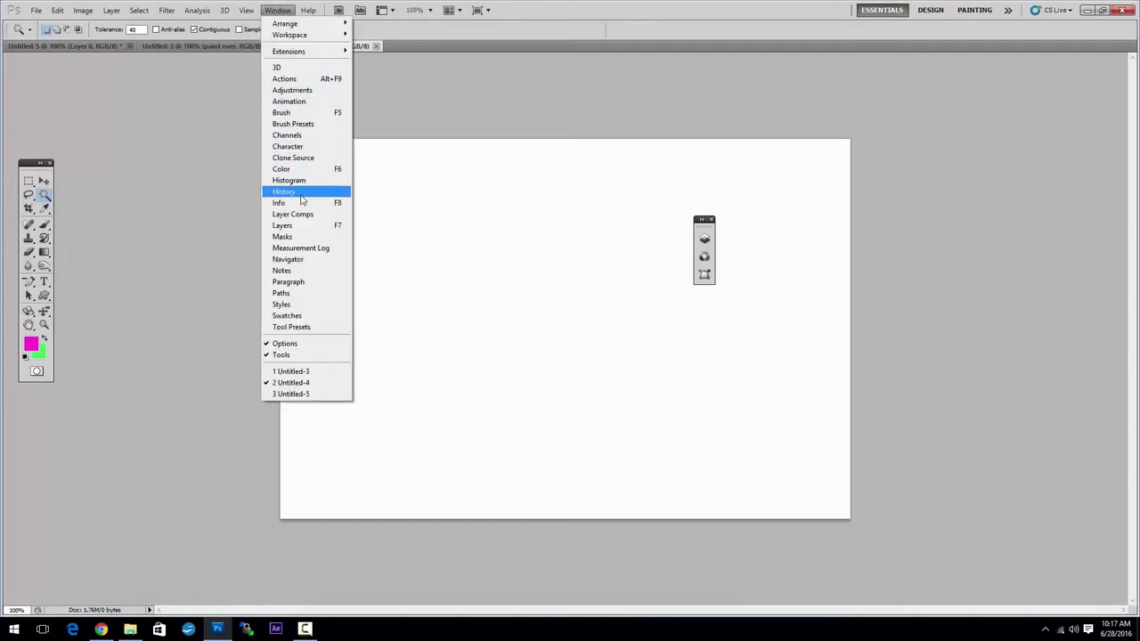
left_click(296, 78)
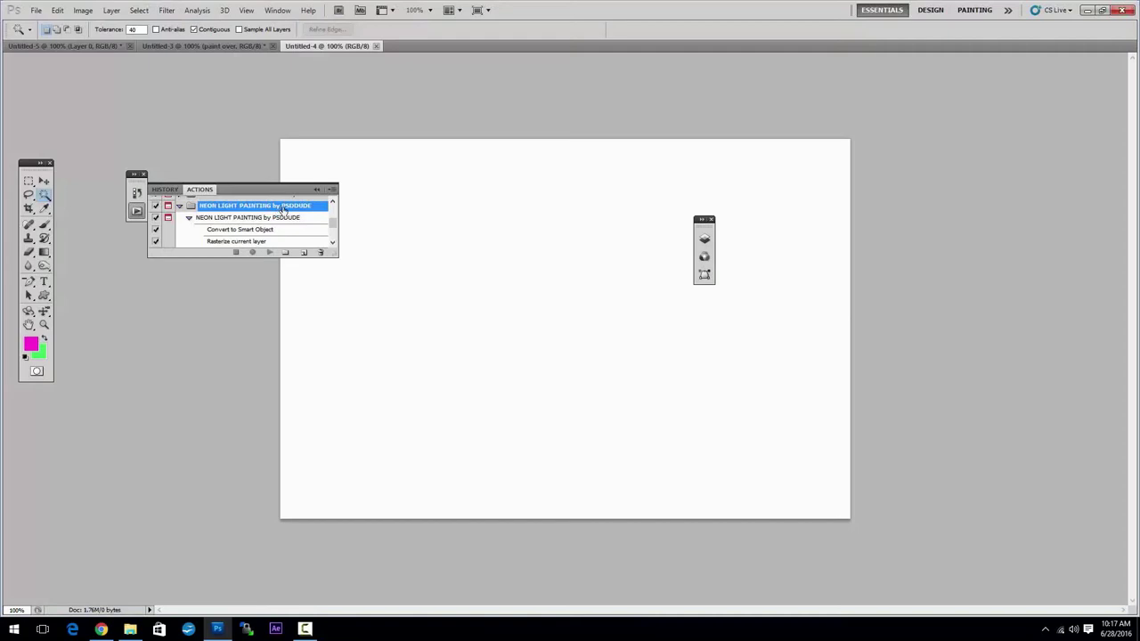
left_click(333, 192)
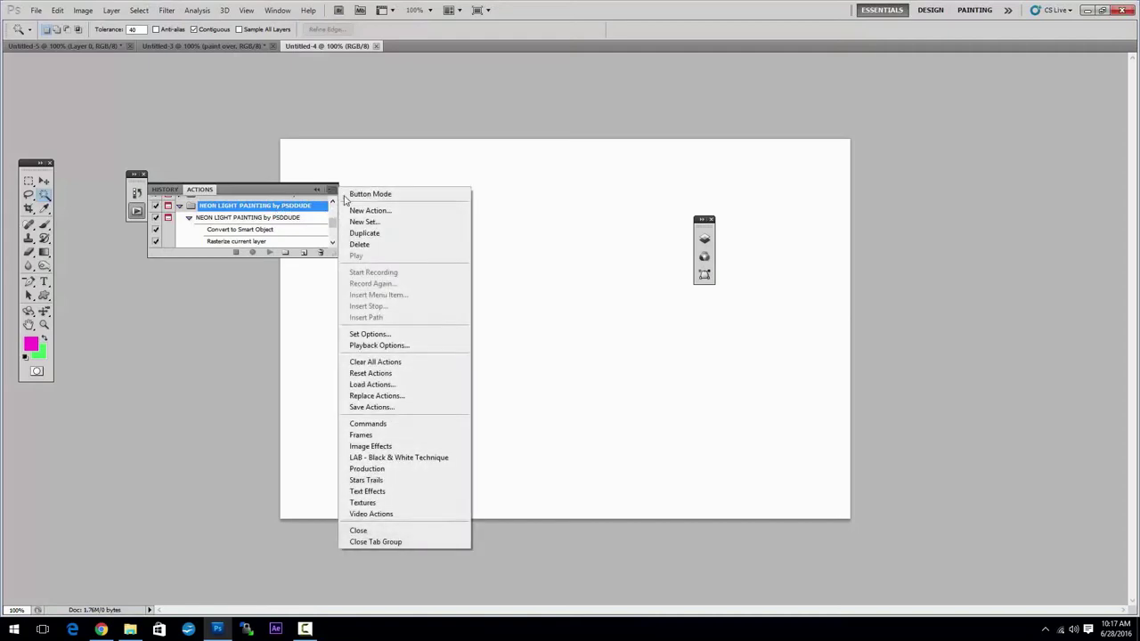
left_click(374, 385)
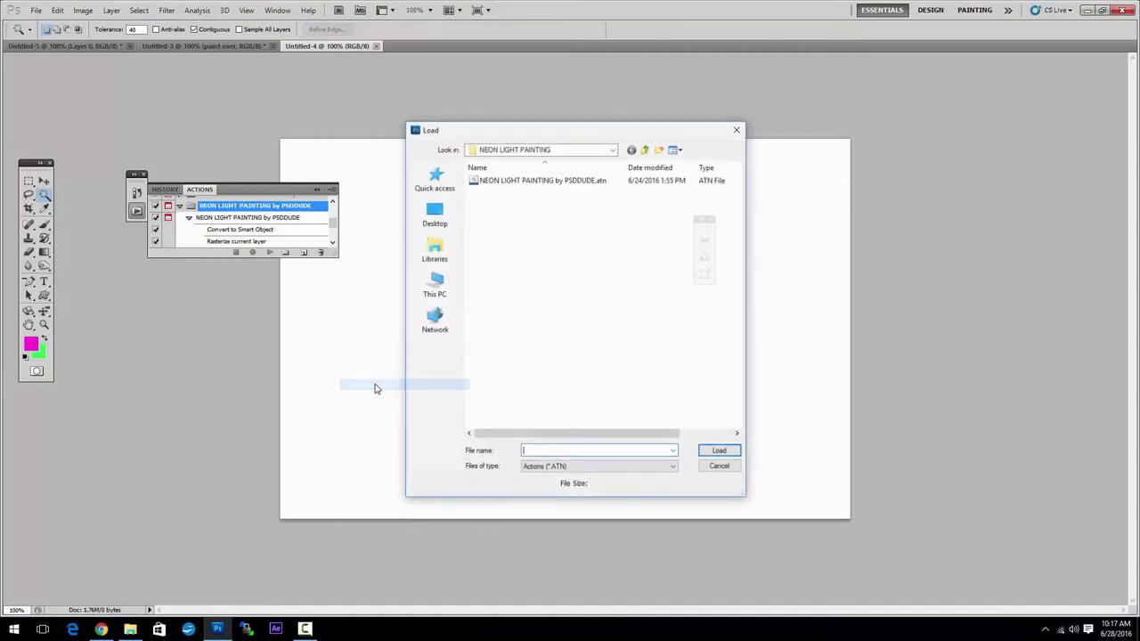
left_click(519, 180)
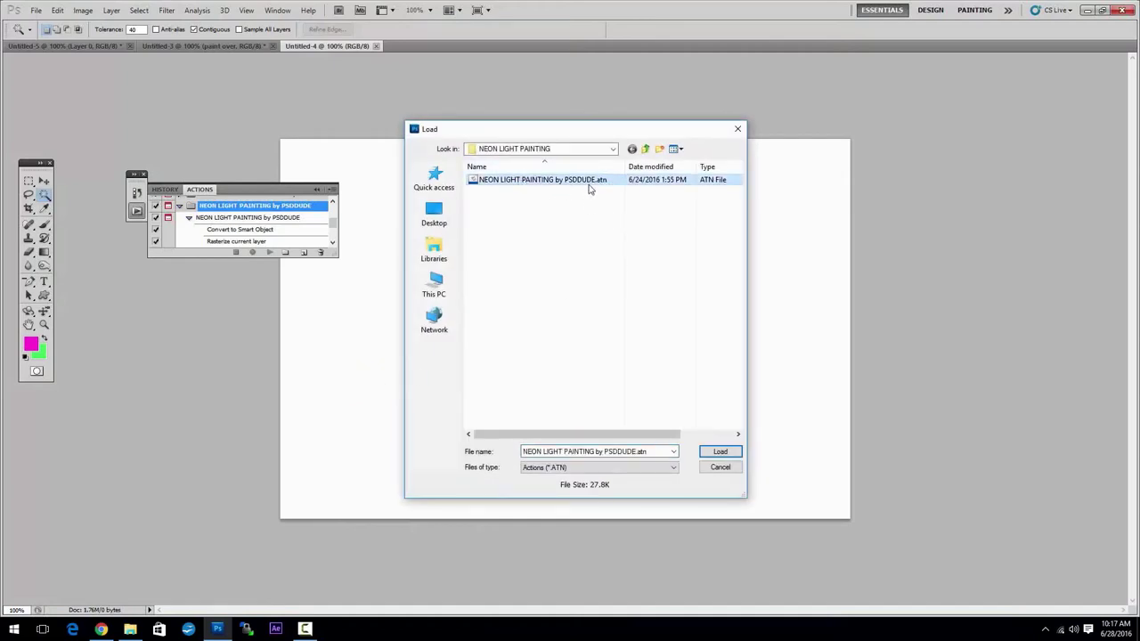
left_click(717, 470)
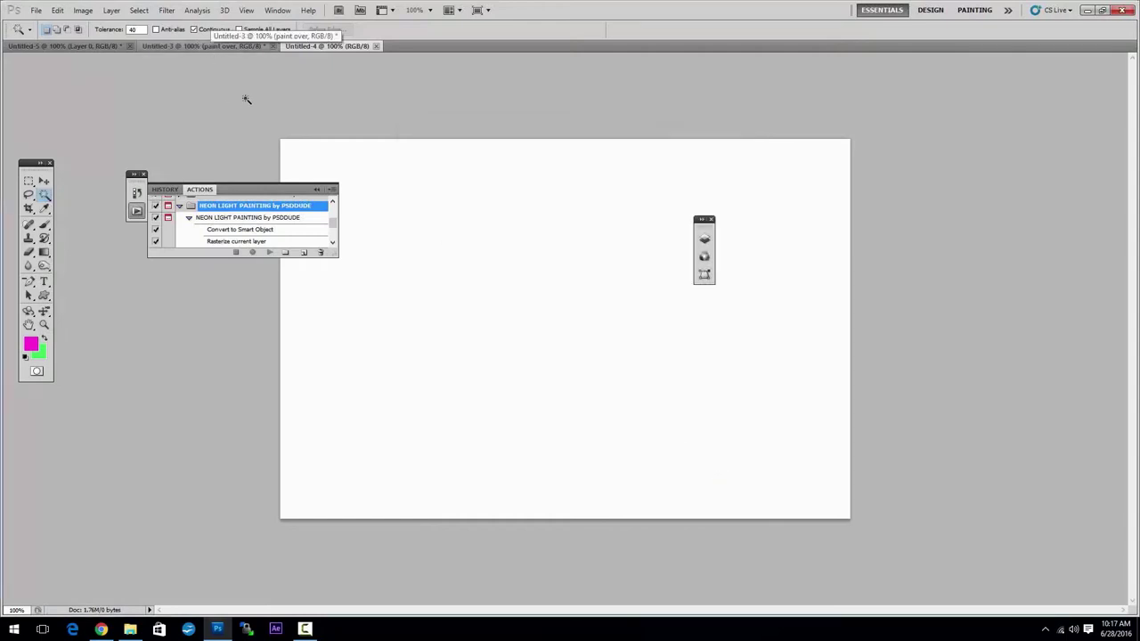
Switch to the Untitled-5 banjo photo and expand the Layers panel beside it.
left_click(74, 47)
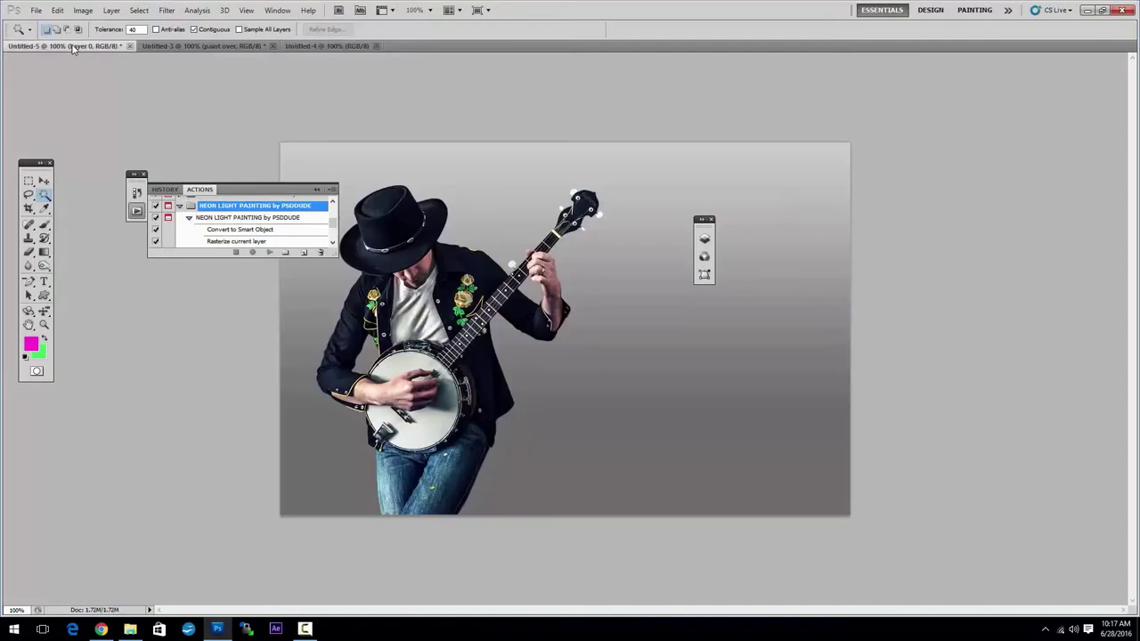
left_click(703, 226)
left_click_drag(707, 223, 676, 218)
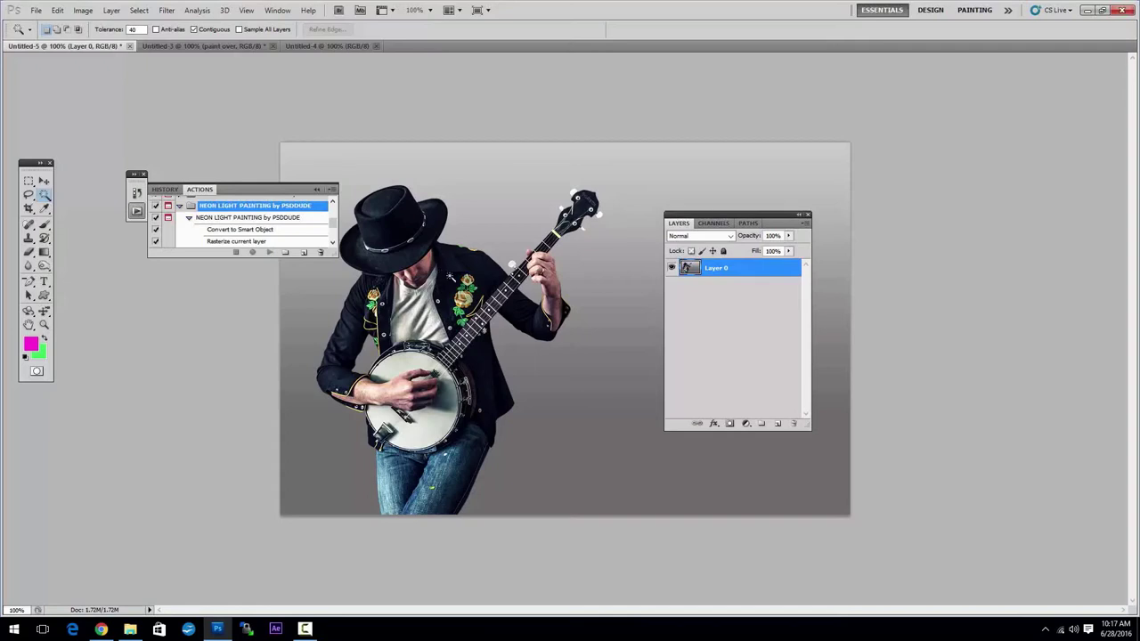
Confirm the image is 960×627 pixels at 72 ppi in RGB Color mode.
left_click(78, 18)
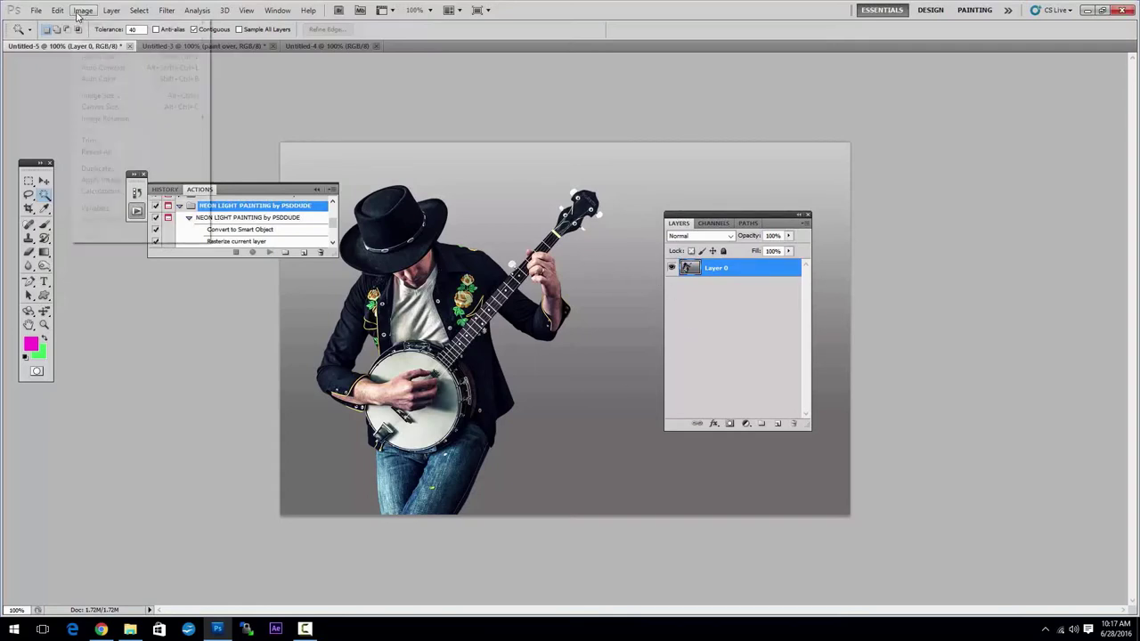
left_click(125, 96)
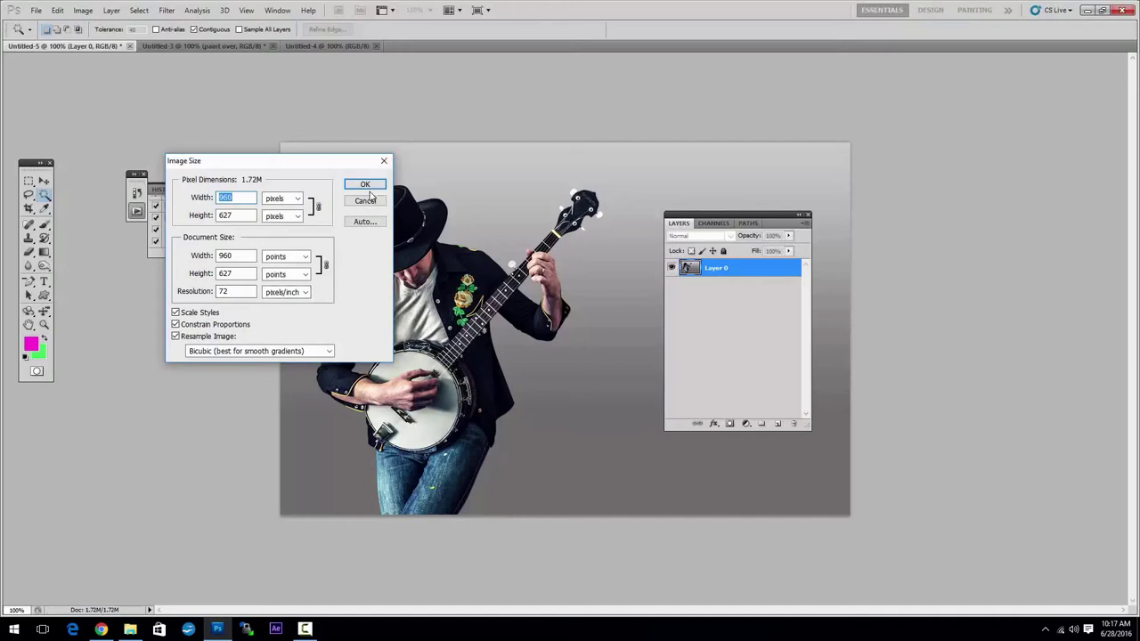
left_click(366, 202)
left_click(83, 10)
mouse_move(90, 23)
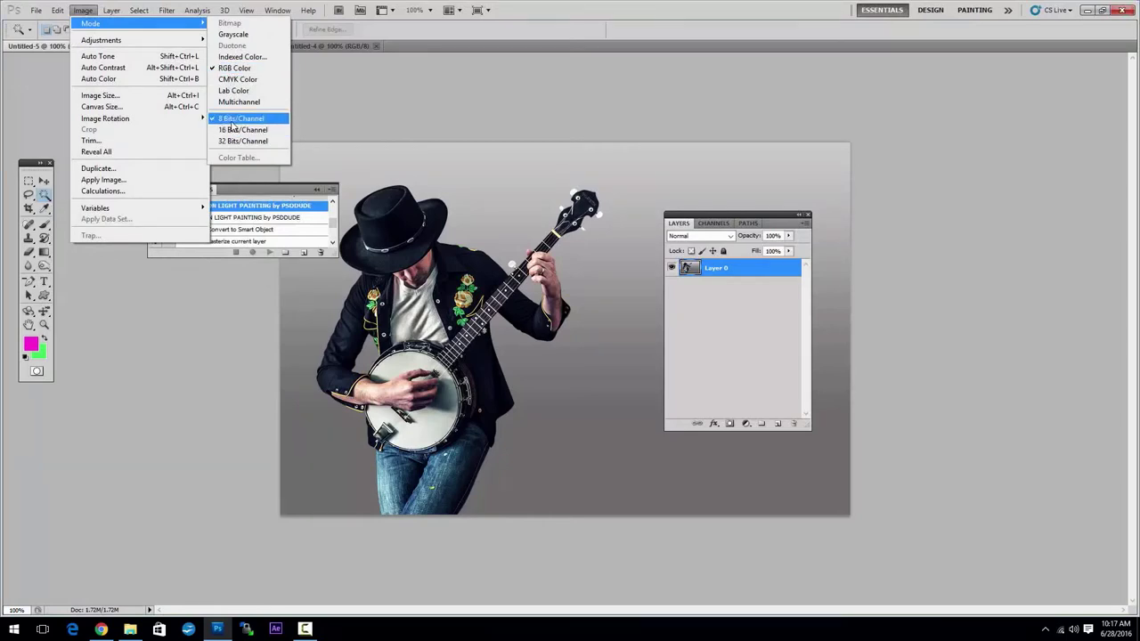
left_click(734, 268)
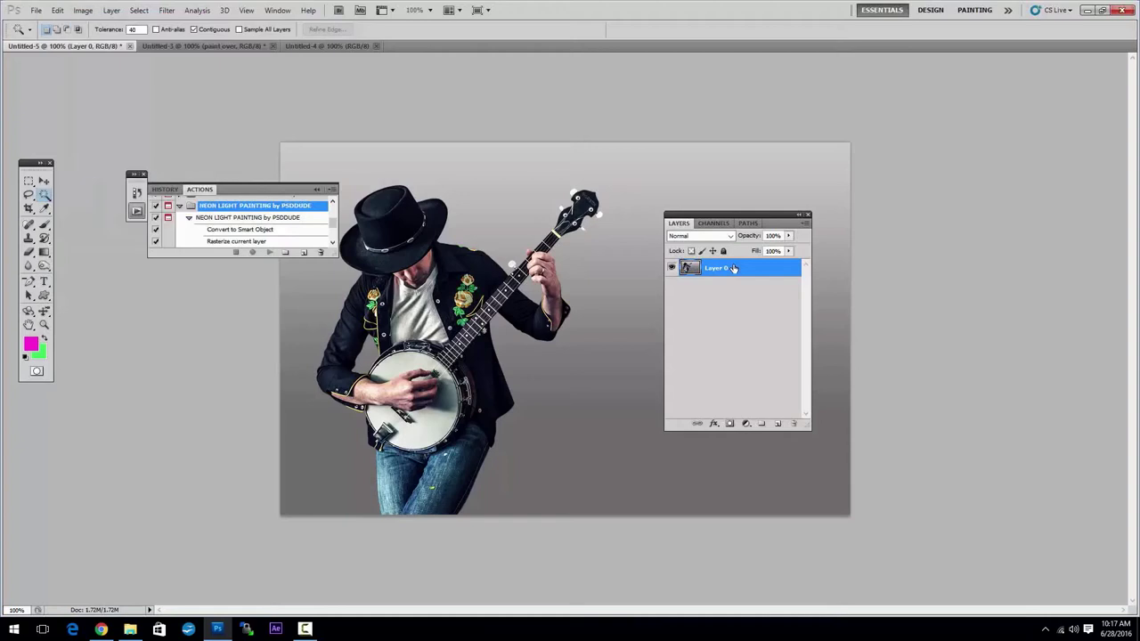
Play the NEON LIGHT PAINTING action from Convert to Smart Object, stopping at the Paint over message.
left_click(229, 219)
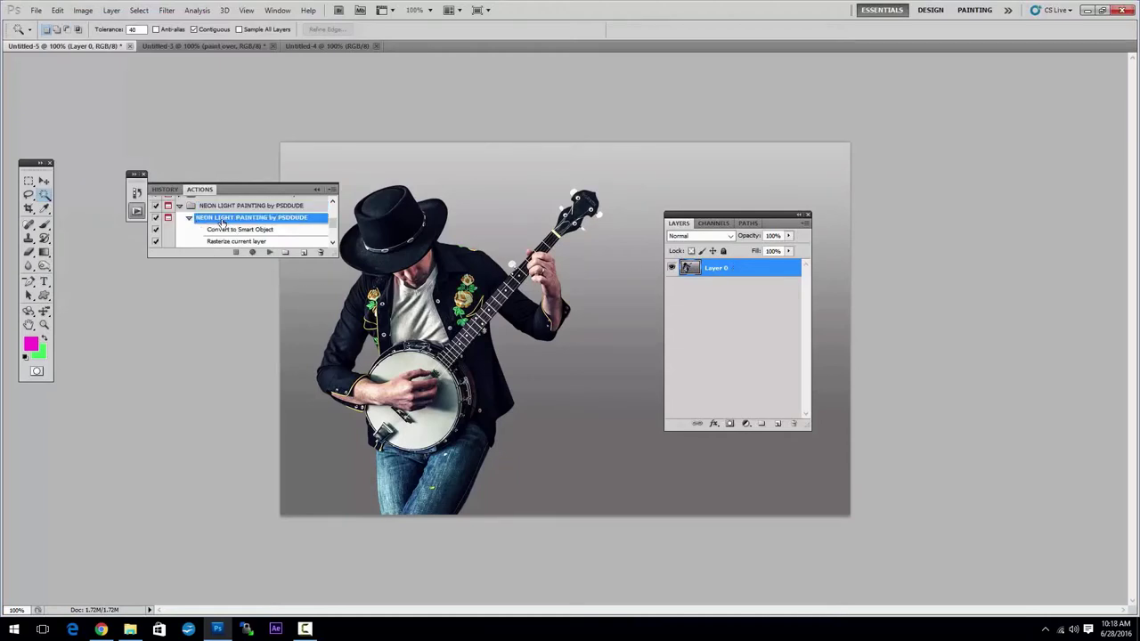
left_click(269, 253)
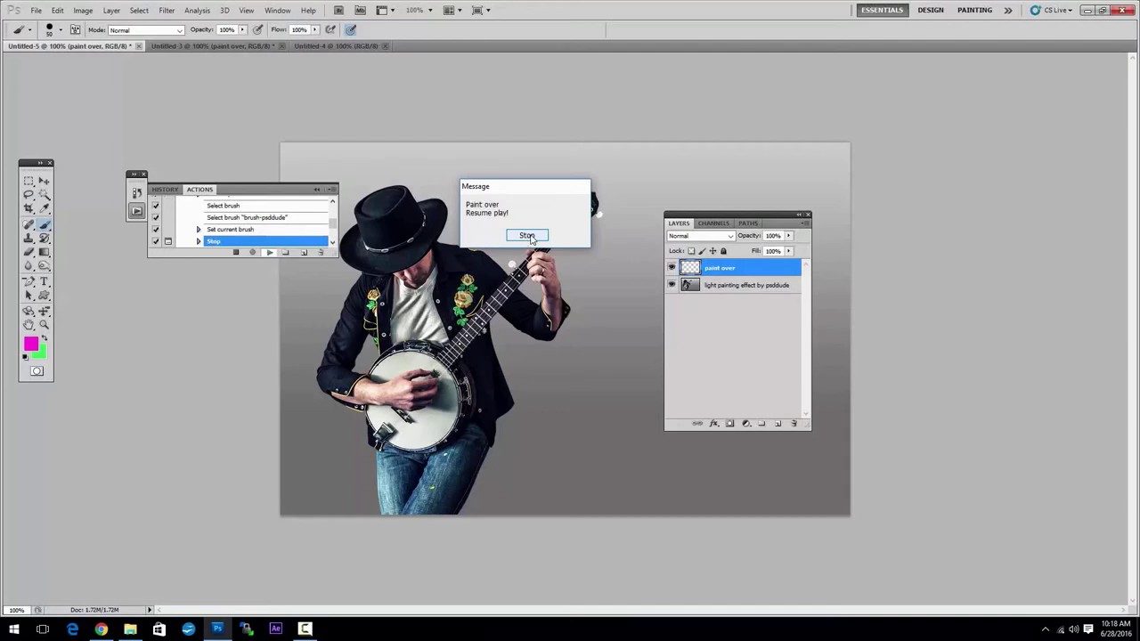
left_click(529, 236)
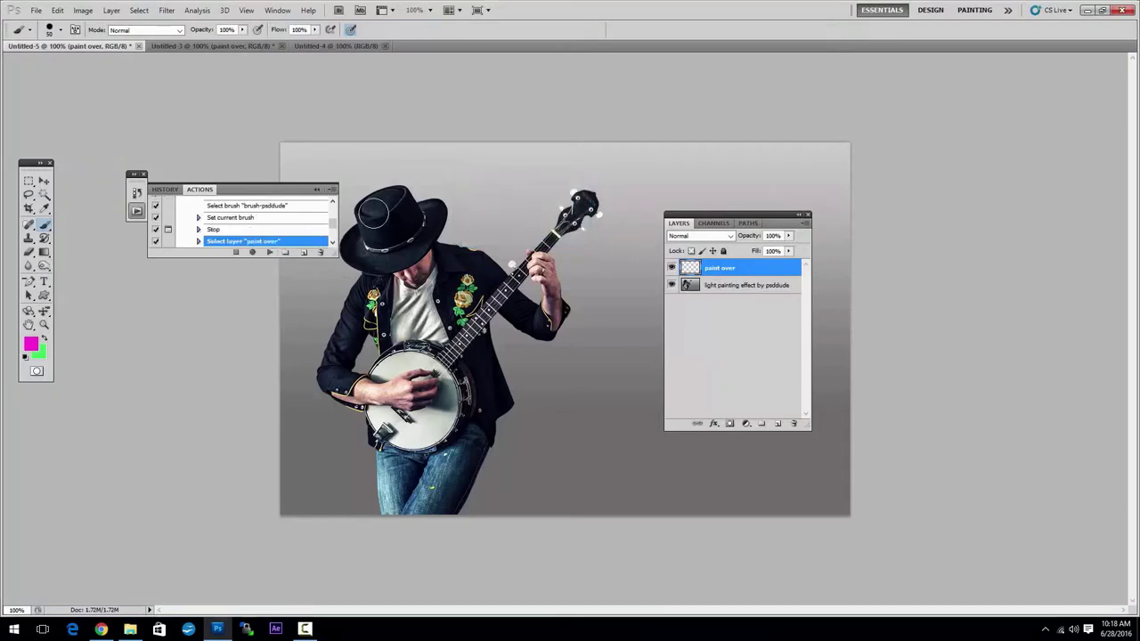
left_click(60, 33)
Set a 35 px brush and paint magenta from the hat across to the raised hand.
left_click_drag(44, 63, 40, 62)
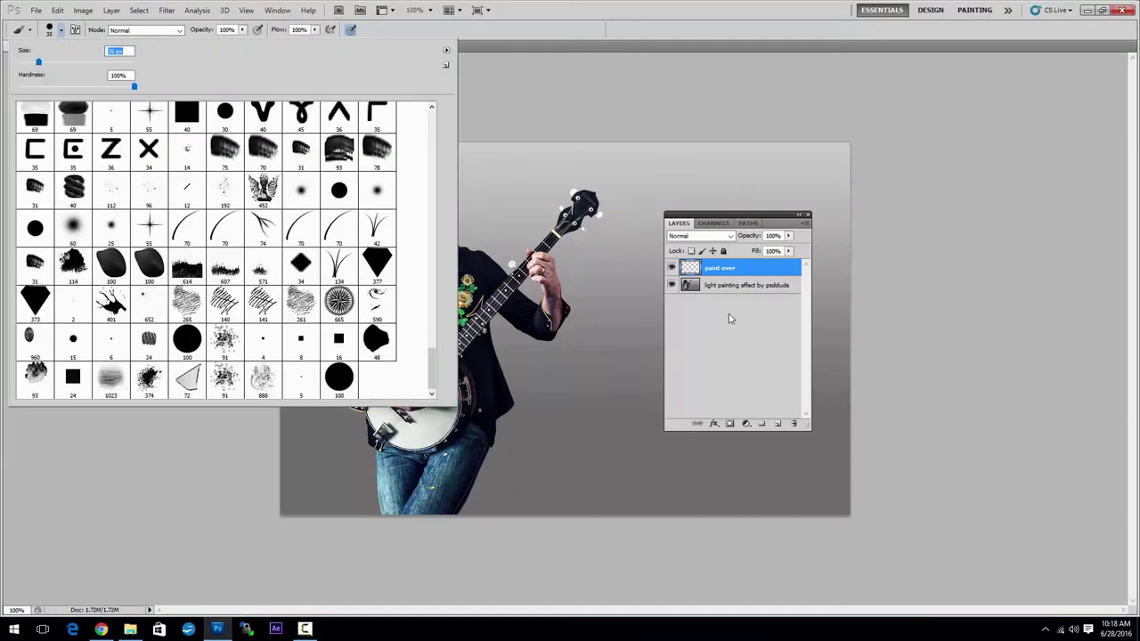
left_click(722, 270)
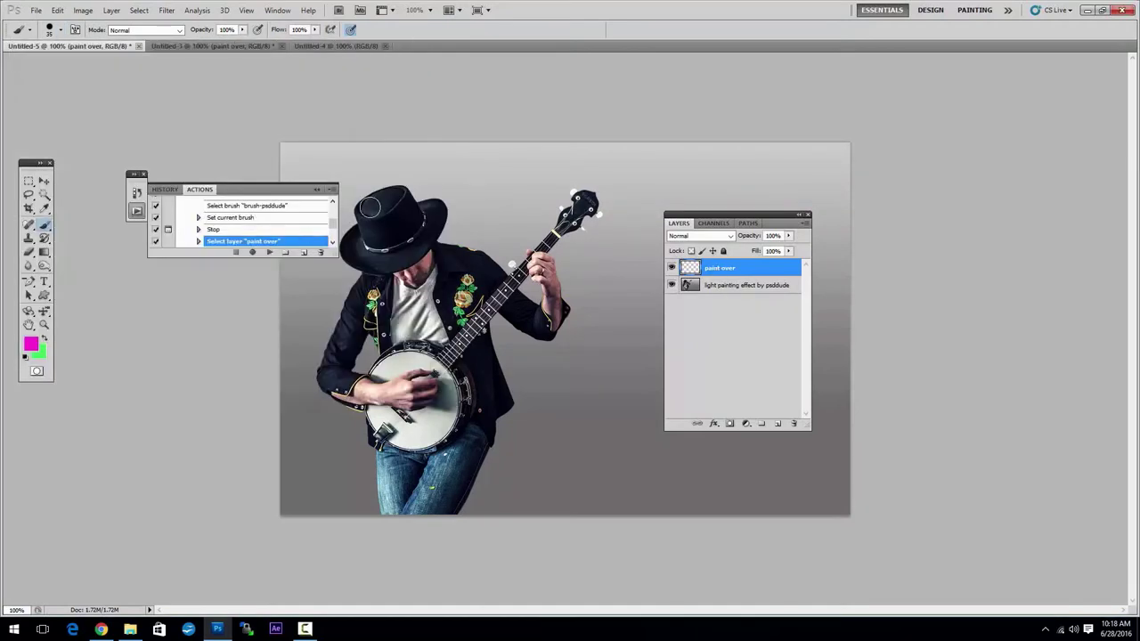
mouse_move(367, 209)
left_mouse_down()
mouse_move(350, 253)
mouse_move(383, 267)
left_mouse_up()
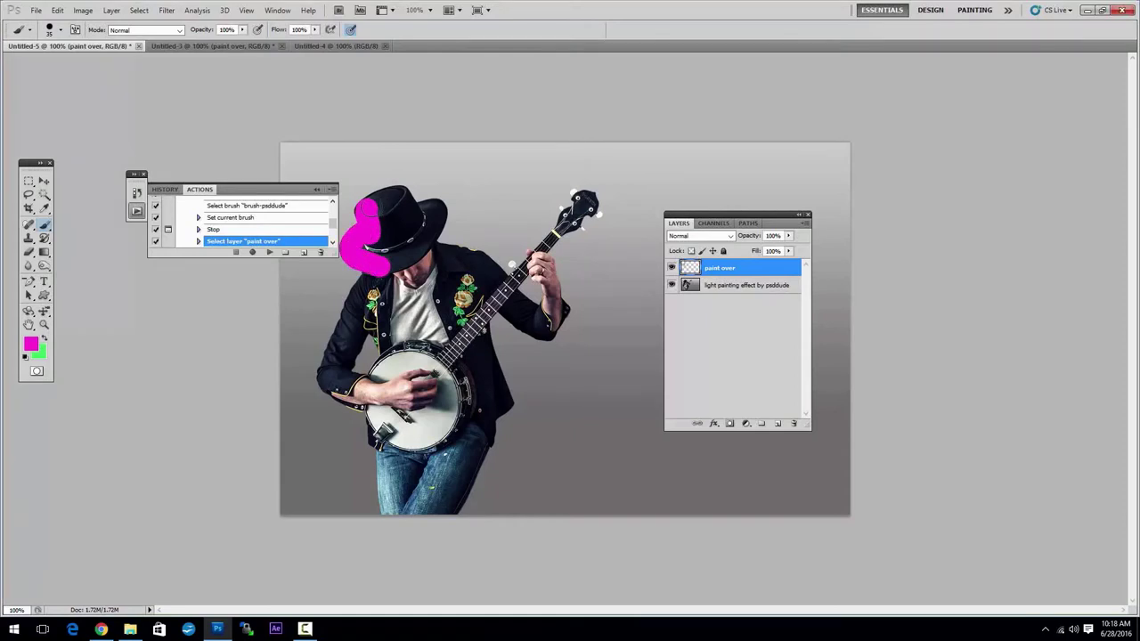
mouse_move(372, 203)
left_mouse_down()
mouse_move(392, 191)
mouse_move(417, 212)
mouse_move(438, 210)
mouse_move(440, 229)
mouse_move(417, 251)
mouse_move(477, 258)
mouse_move(537, 321)
left_mouse_up()
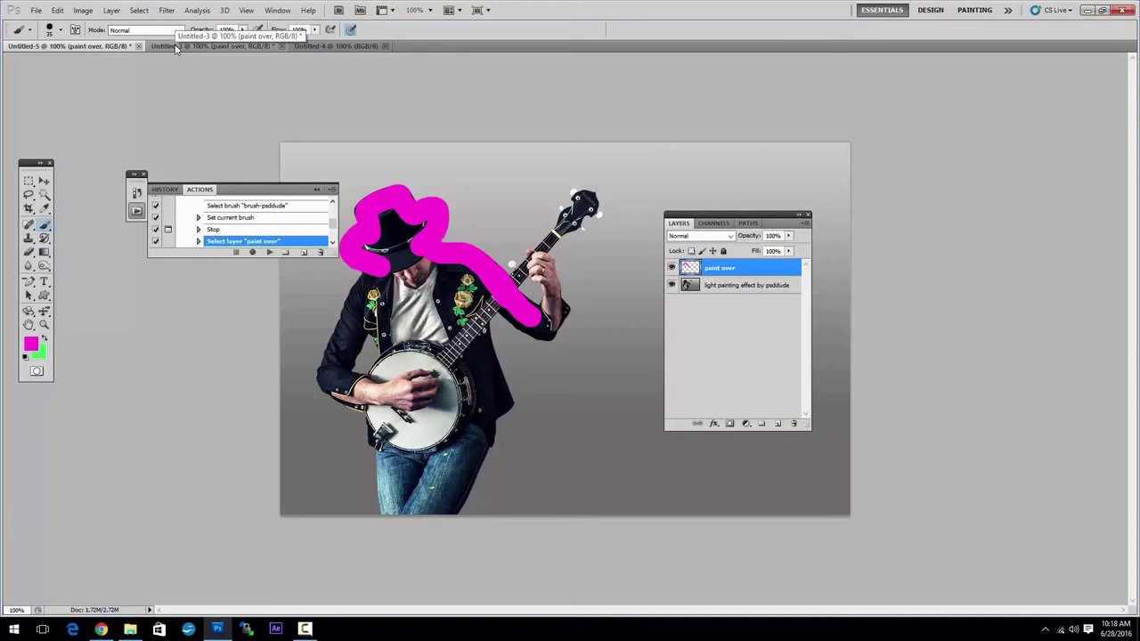
left_click(175, 46)
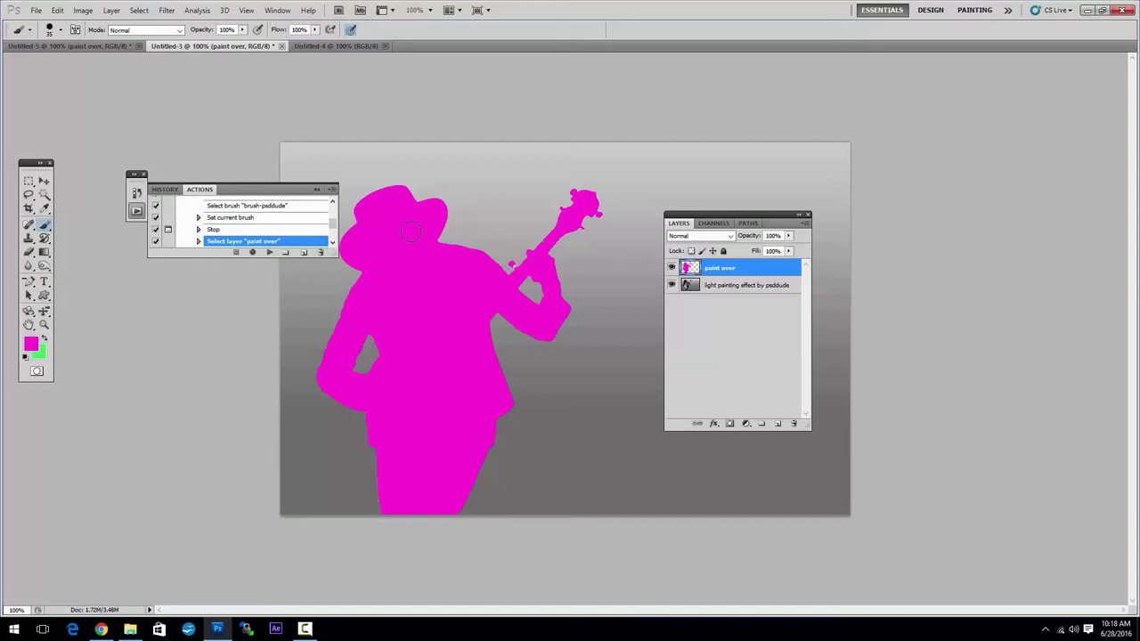
Resume the action on Untitled-3, accept its Layer Style, and close the End of Action message.
left_click(269, 253)
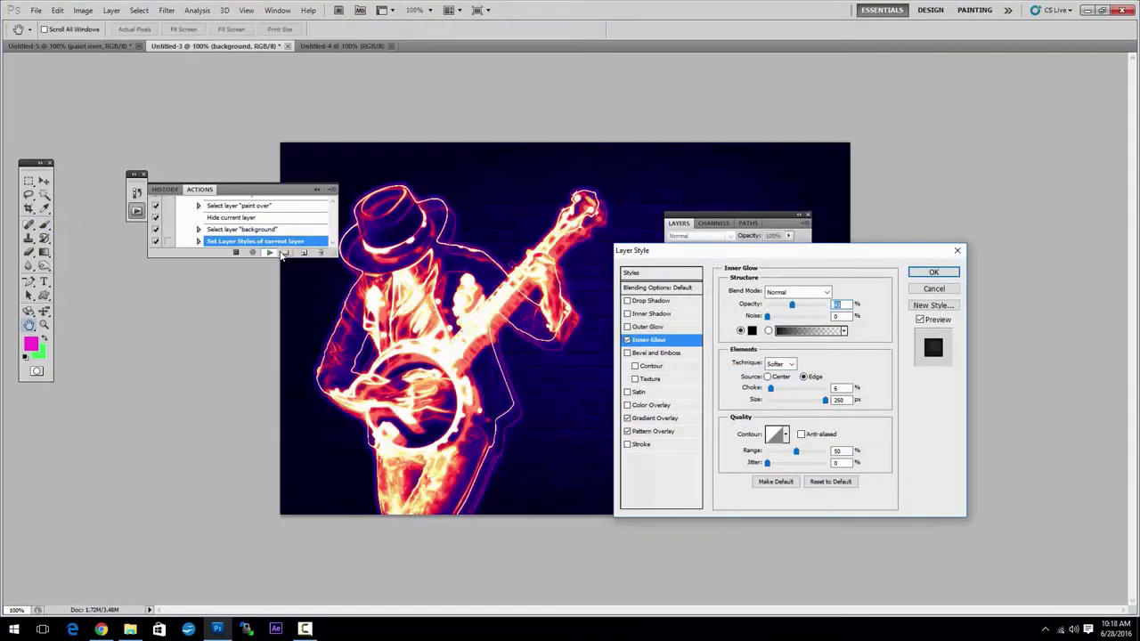
left_click(935, 272)
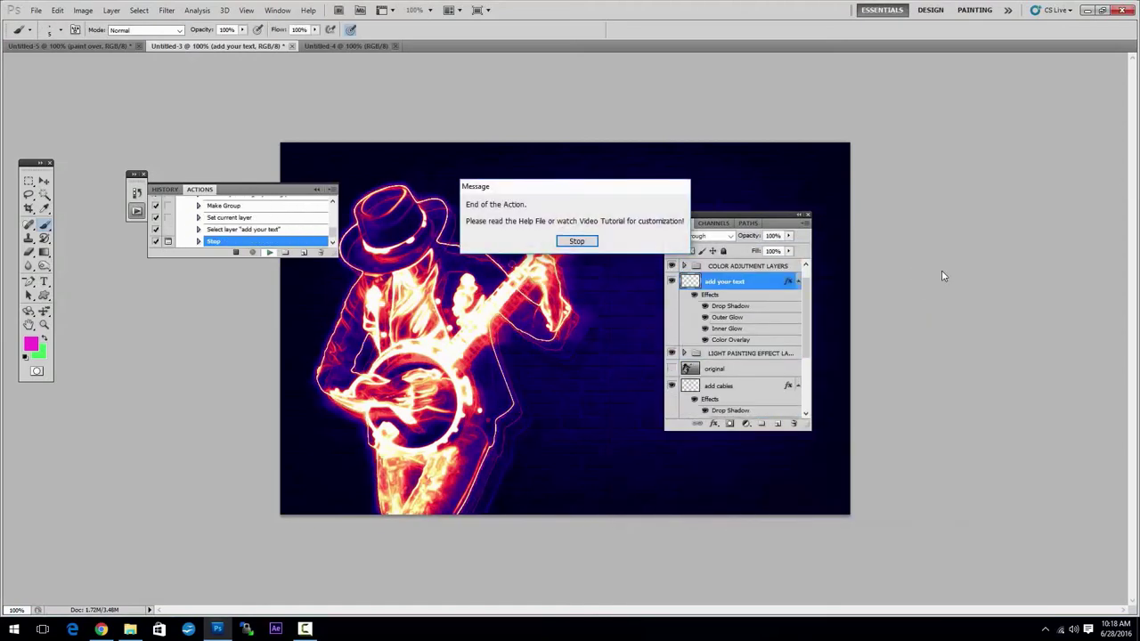
left_click(576, 241)
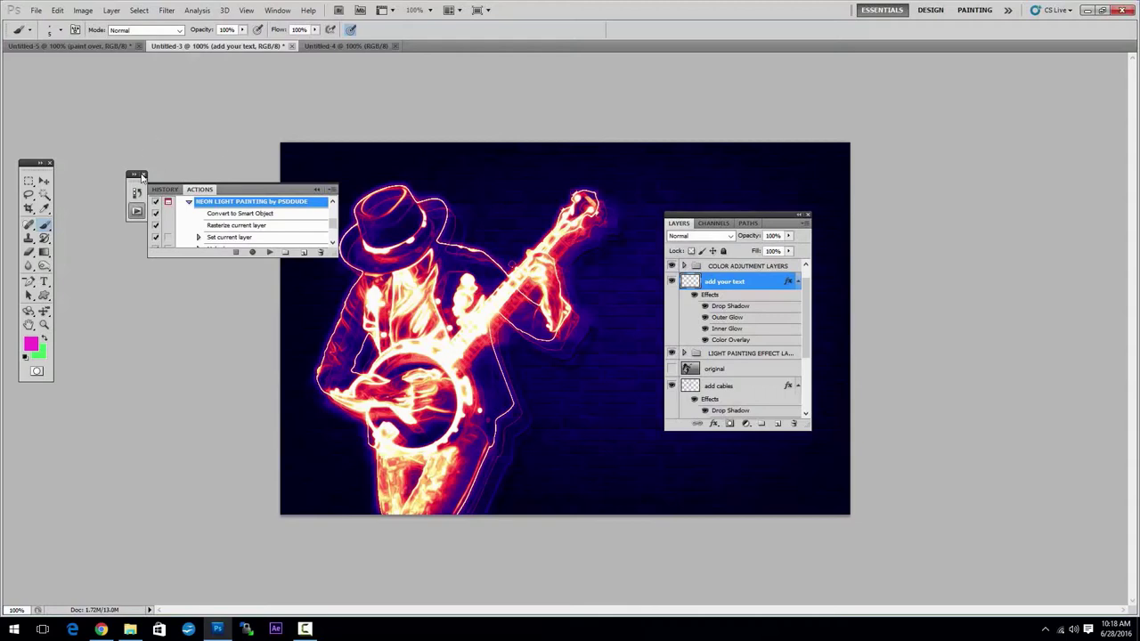
Collapse the History/Actions dock, scroll the Layers list, and pick the Horizontal Type tool.
left_click(140, 174)
left_click(312, 175)
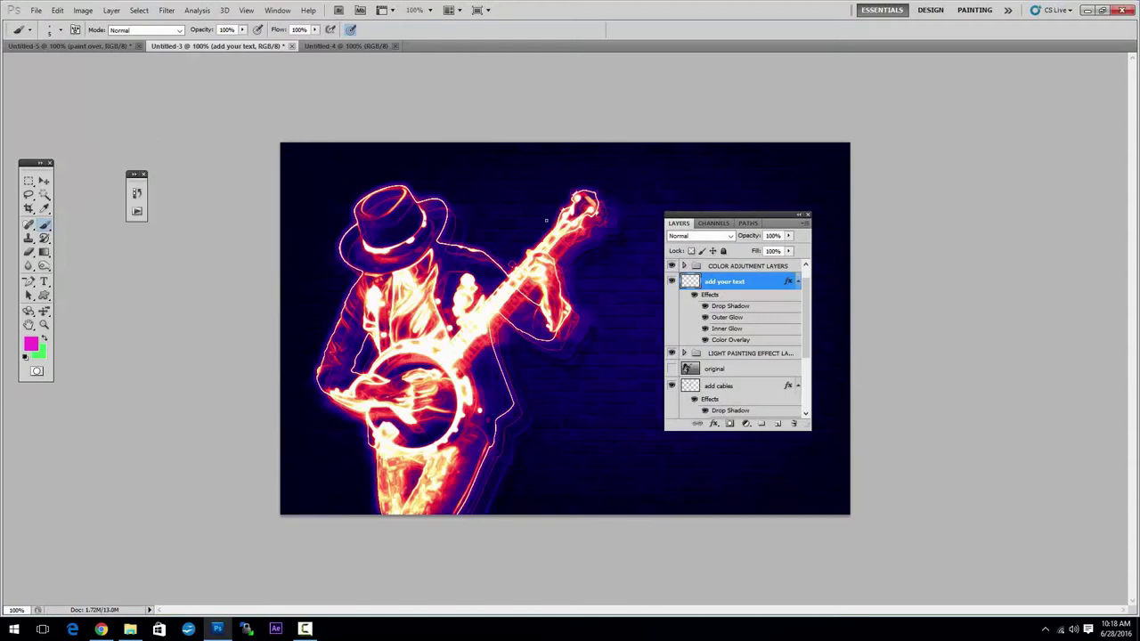
left_click_drag(807, 299, 806, 285)
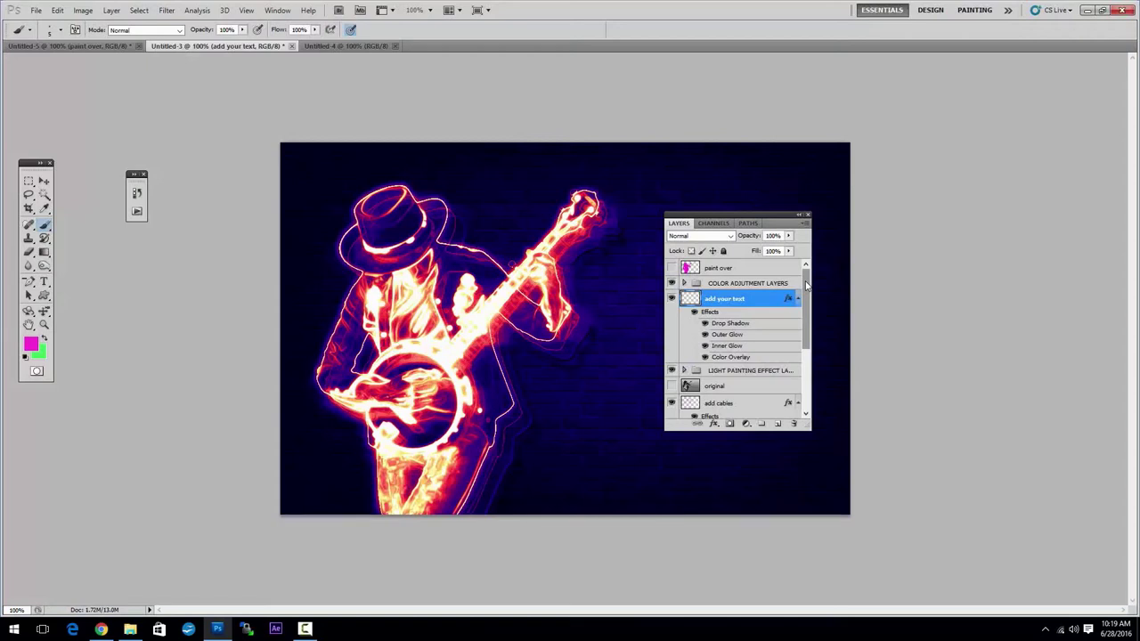
mouse_move(807, 283)
left_mouse_down()
mouse_move(812, 310)
mouse_move(813, 285)
left_mouse_up()
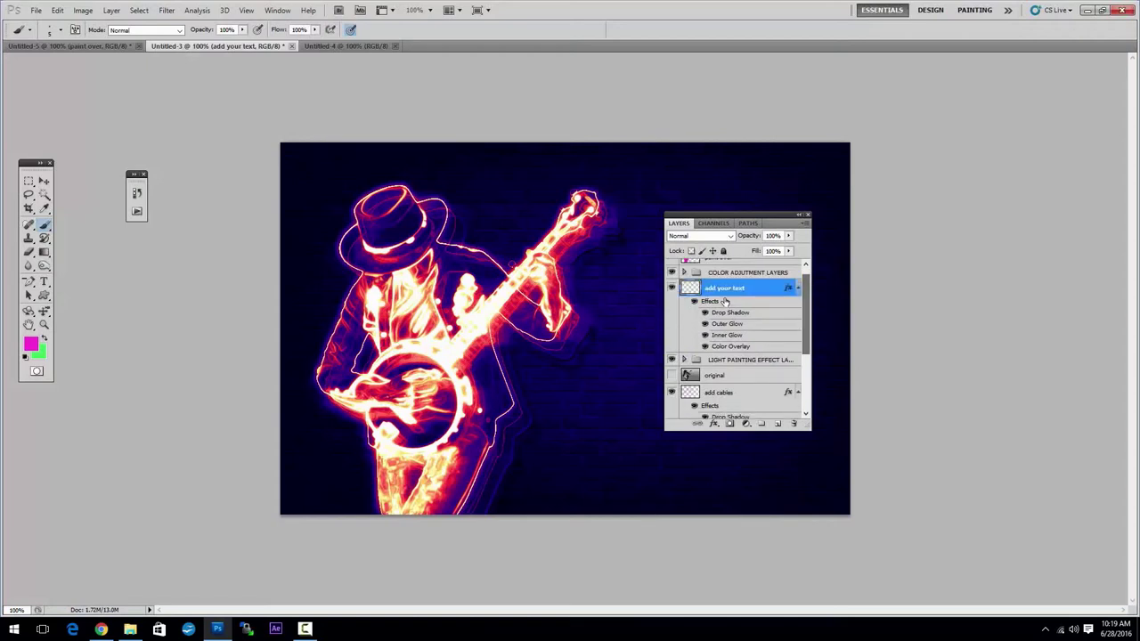
left_click(44, 281)
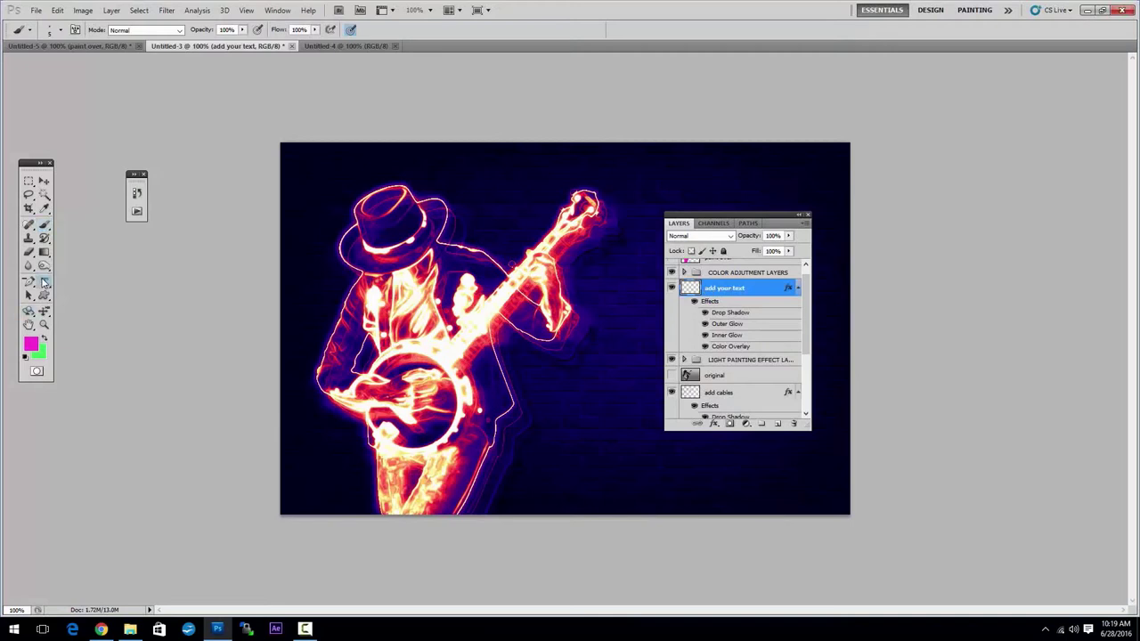
Type the two-line title 'Playing Guitar Night Club' right of the banjo player, fixing typos.
left_click_drag(714, 220, 920, 233)
left_click(618, 329)
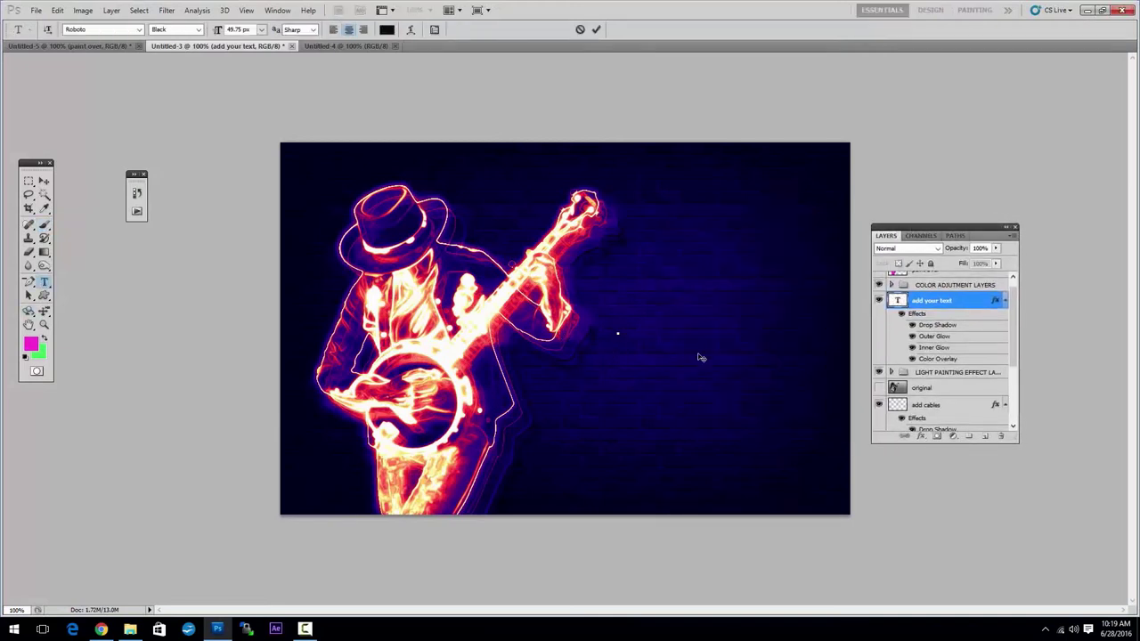
type("Playin")
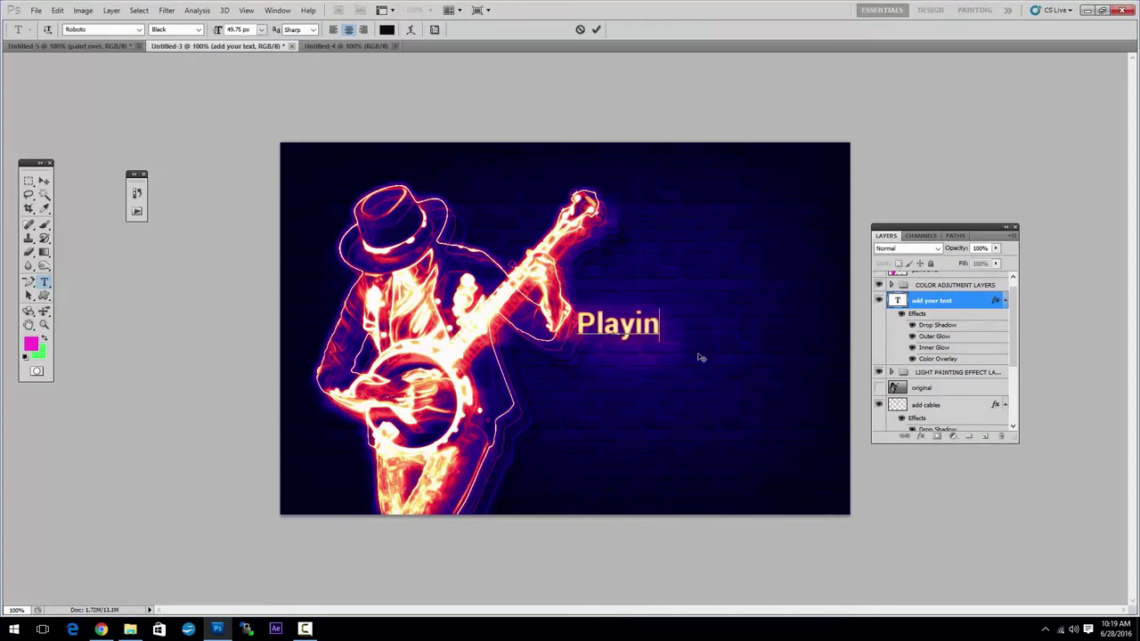
type("g ")
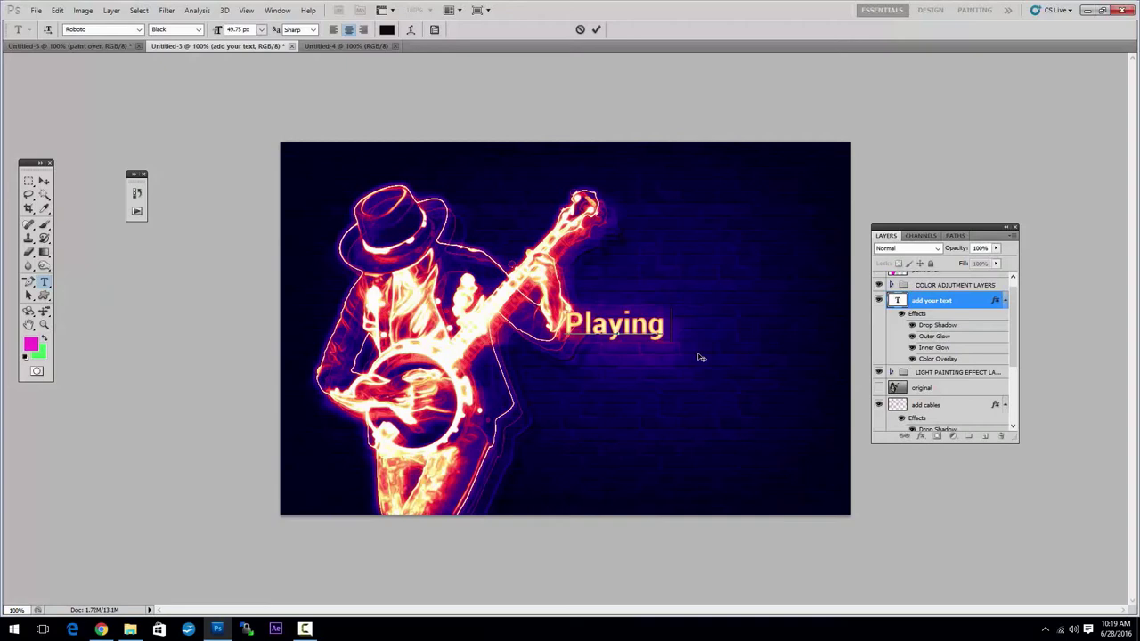
type("Guitar ")
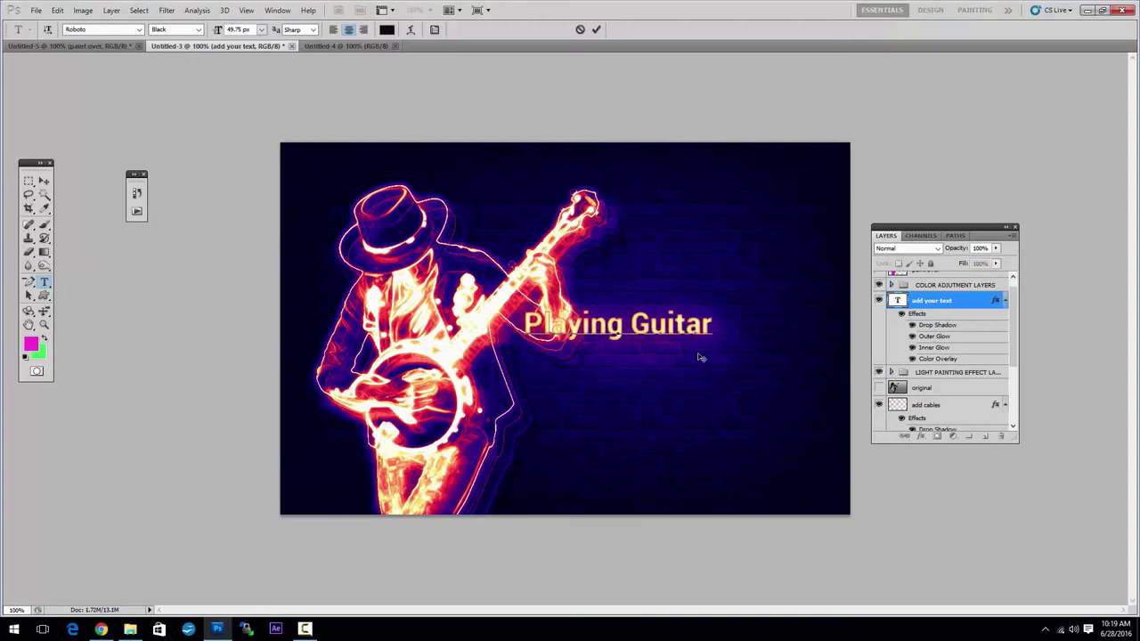
type("NIght Cl")
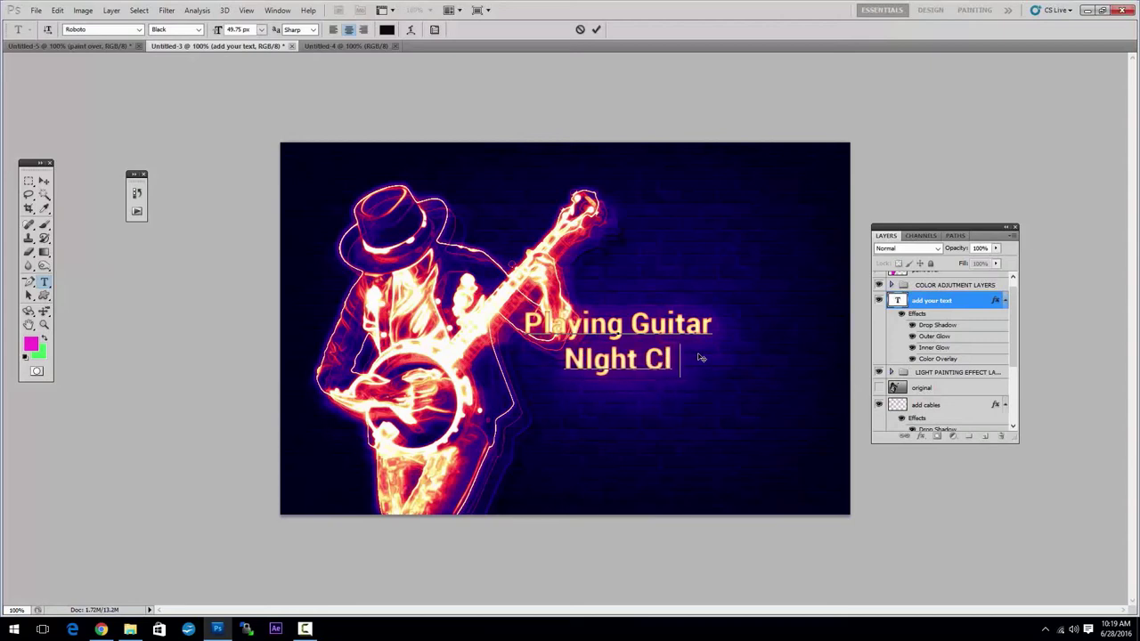
type("uc=")
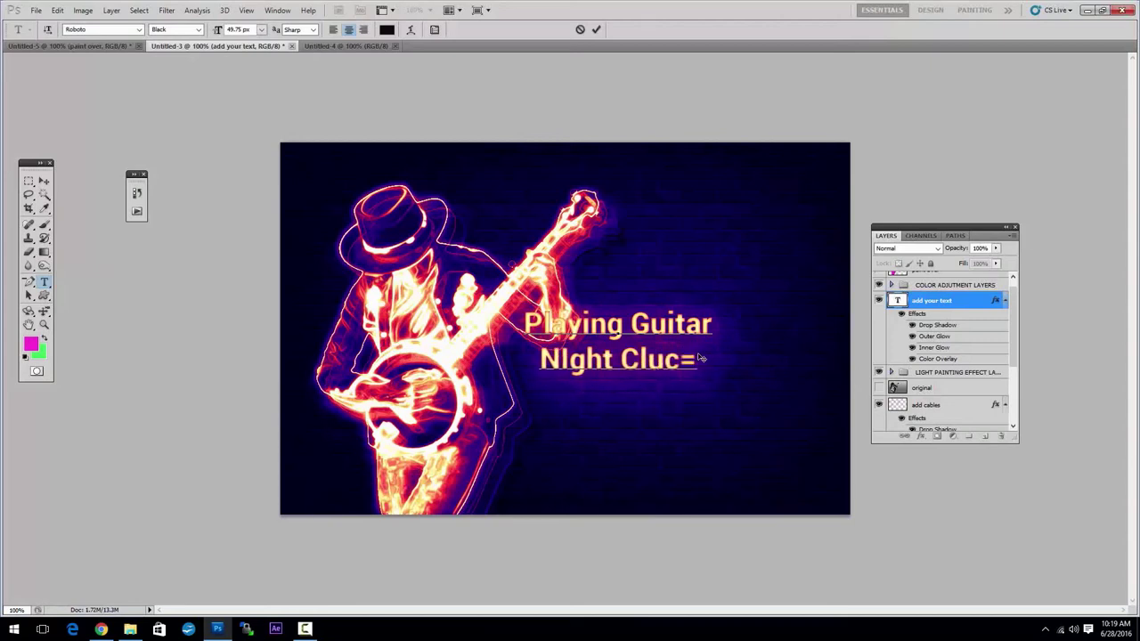
key("BackSpace")
key("BackSpace")
key("BackSpace")
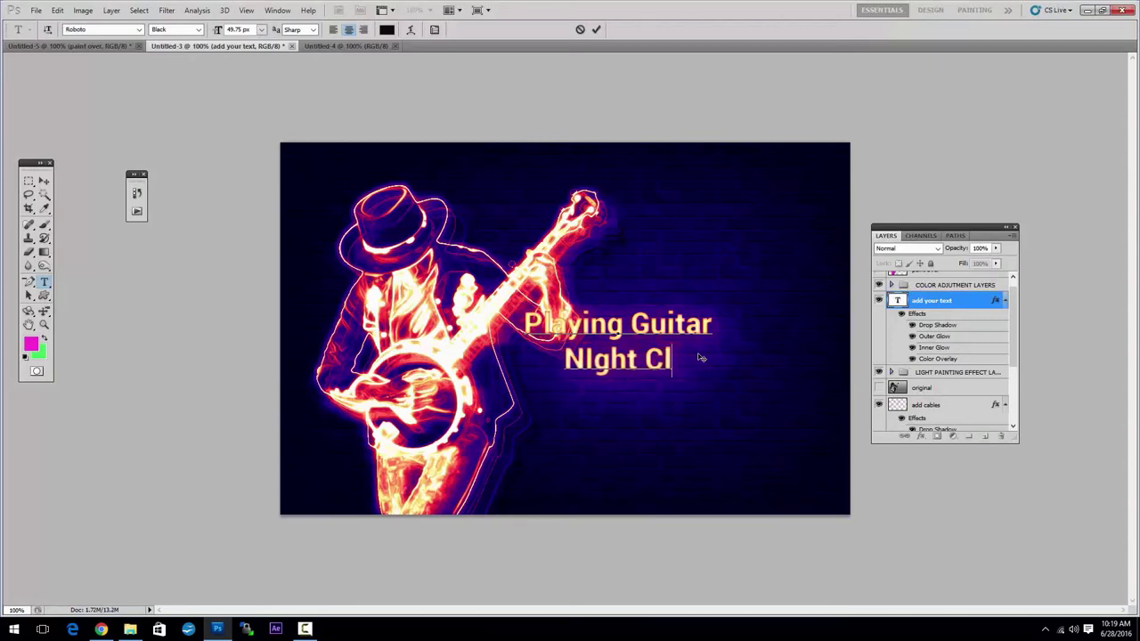
type("ub")
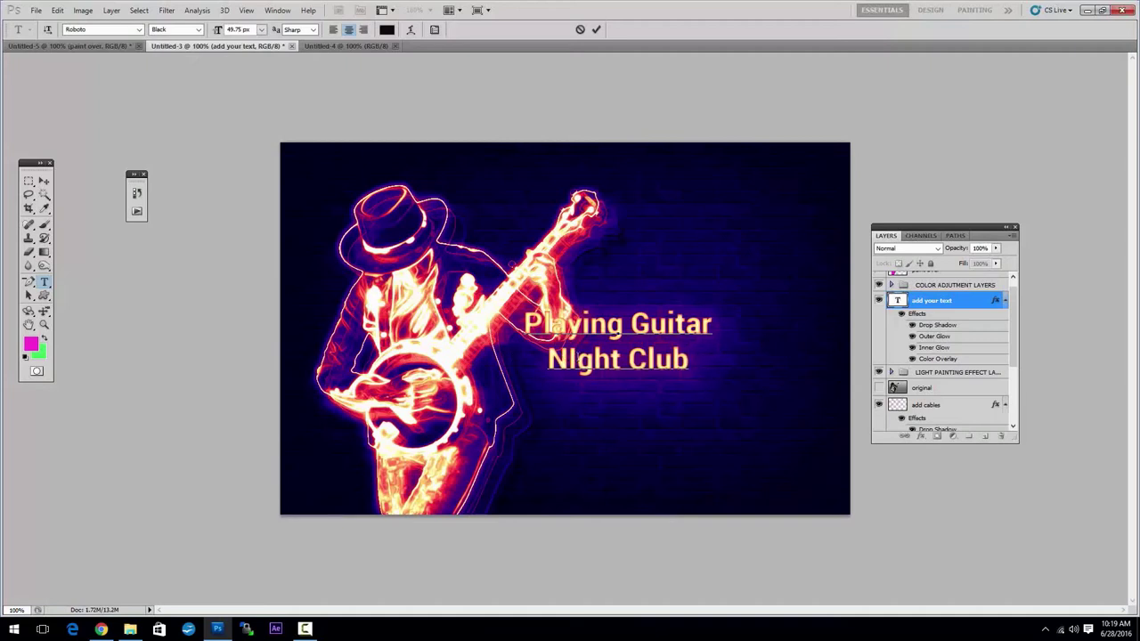
key("BackSpace")
type("i")
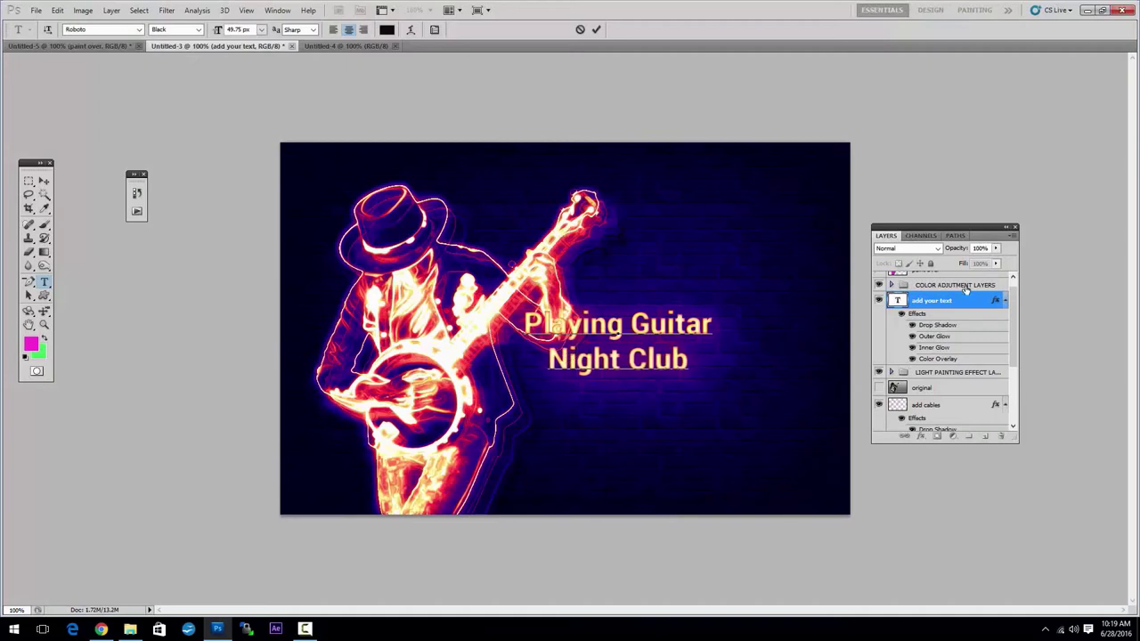
key("ctrl+Return")
Move the title about 70 px lower with the Move tool.
left_click(44, 181)
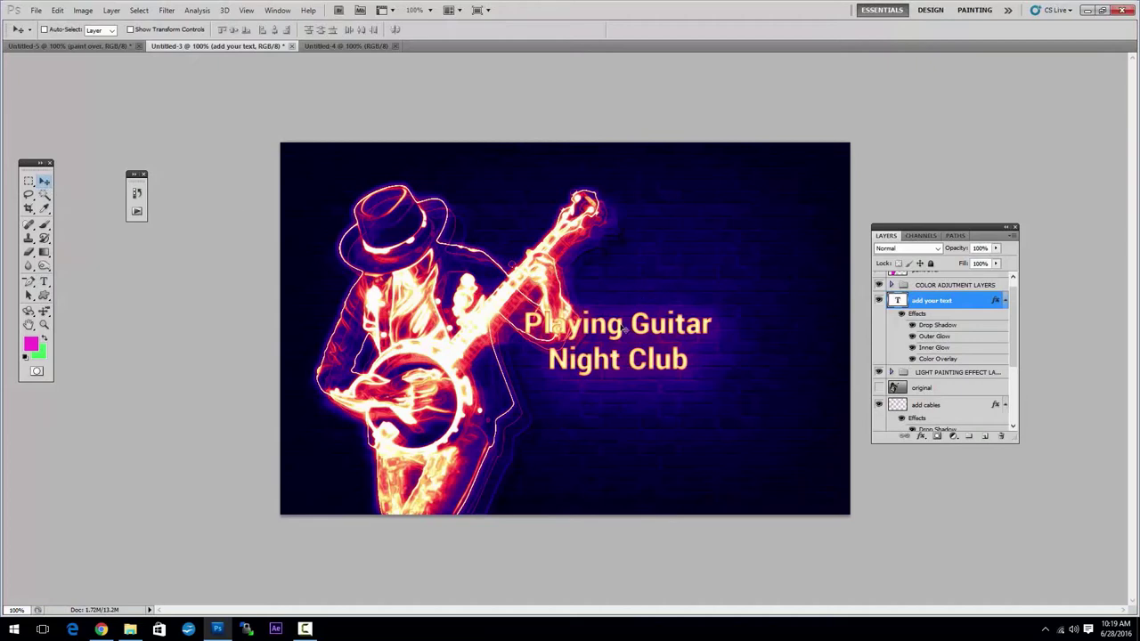
left_click_drag(625, 329, 652, 377)
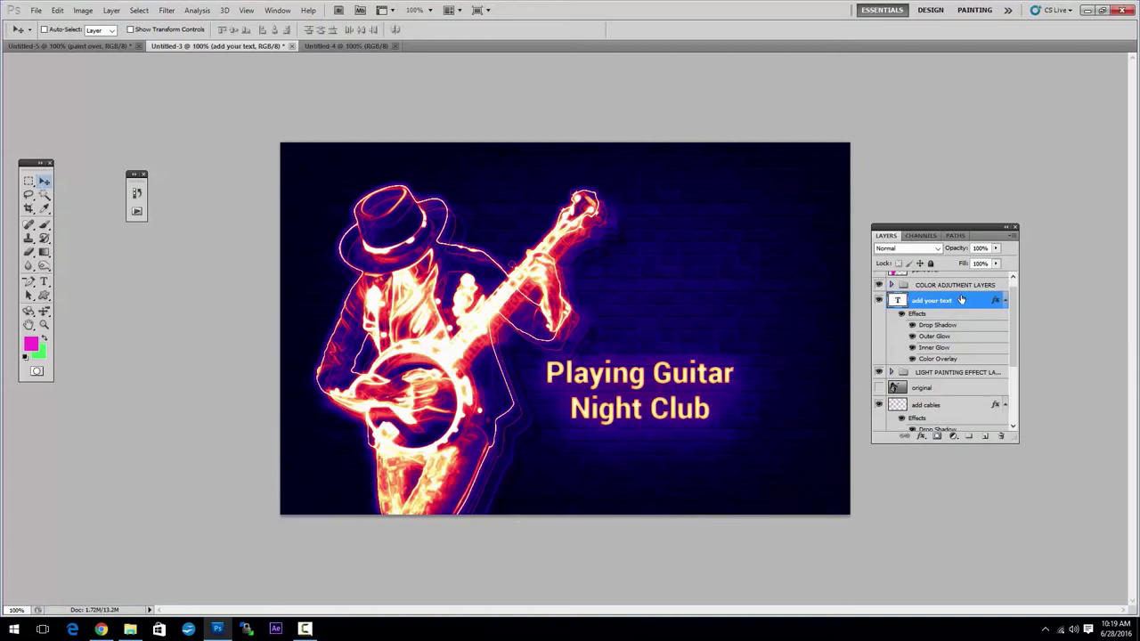
left_click(944, 405)
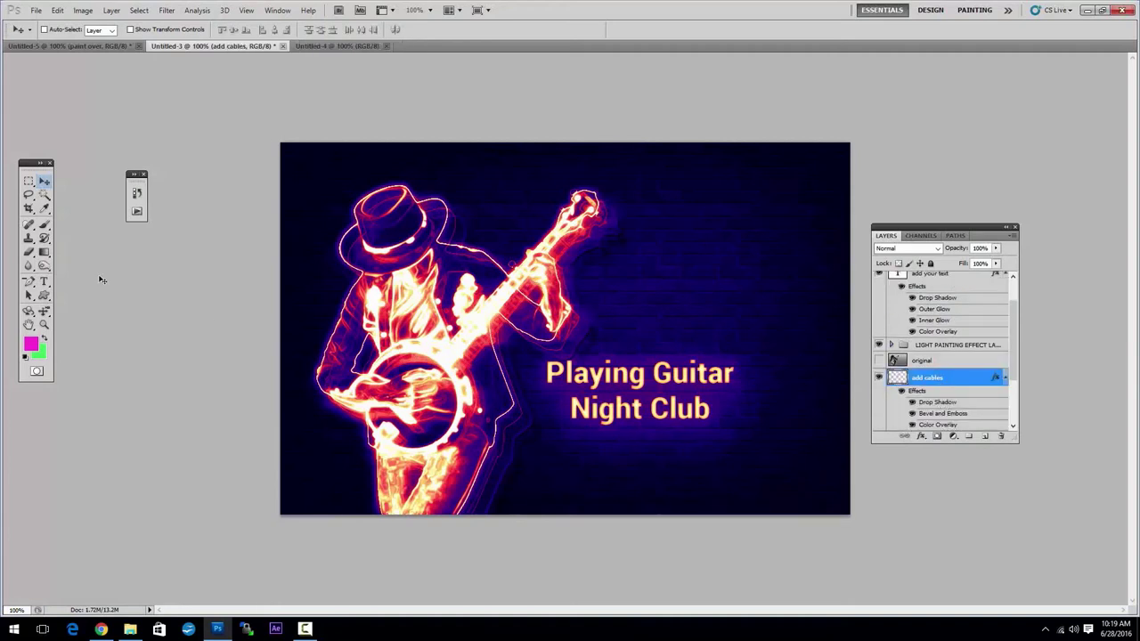
Return to the Brush tool, relocate the Tools panel, and select the original layer.
left_click(43, 225)
left_click_drag(39, 165, 199, 164)
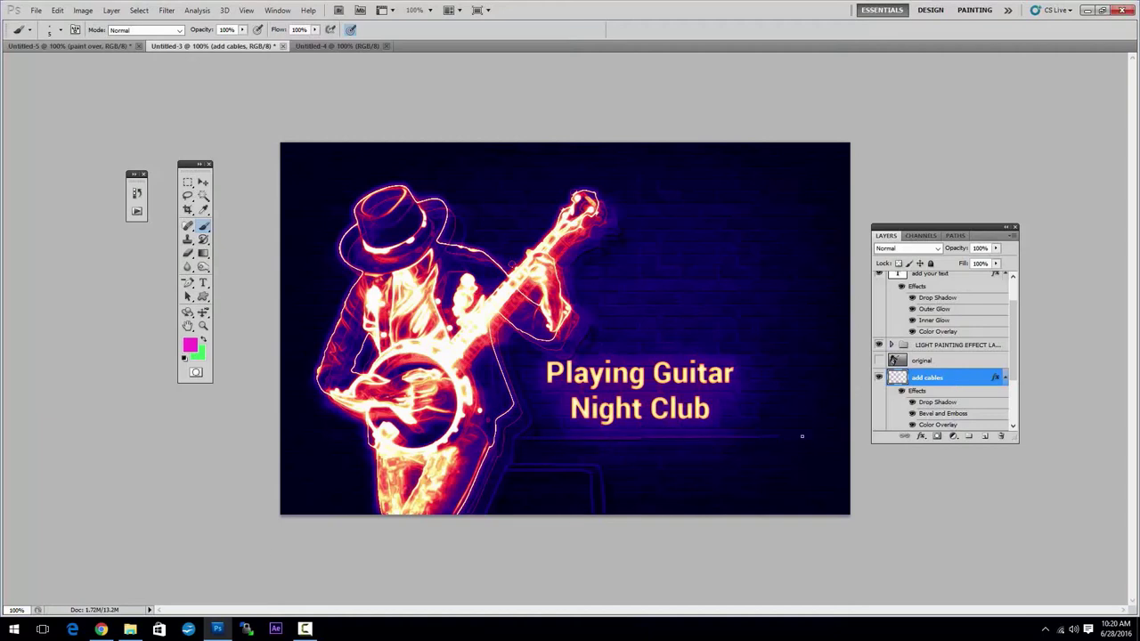
left_click(939, 363)
Expand the LIGHT PAINTING EFFECT LAYERS group and step through its light-painting layers.
left_click(942, 347)
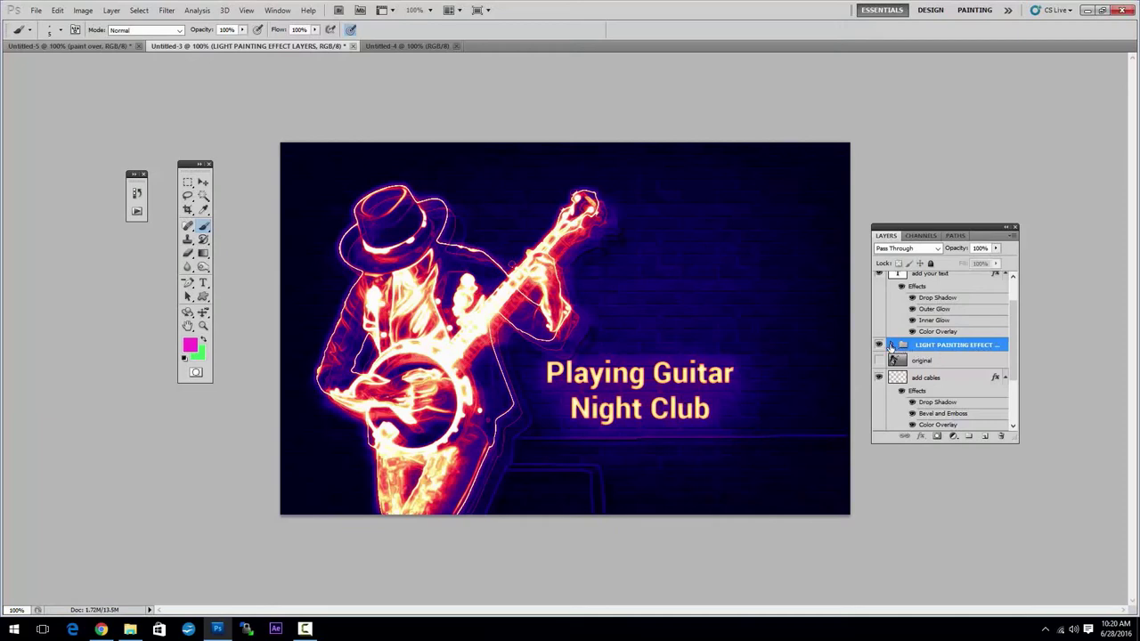
left_click(891, 346)
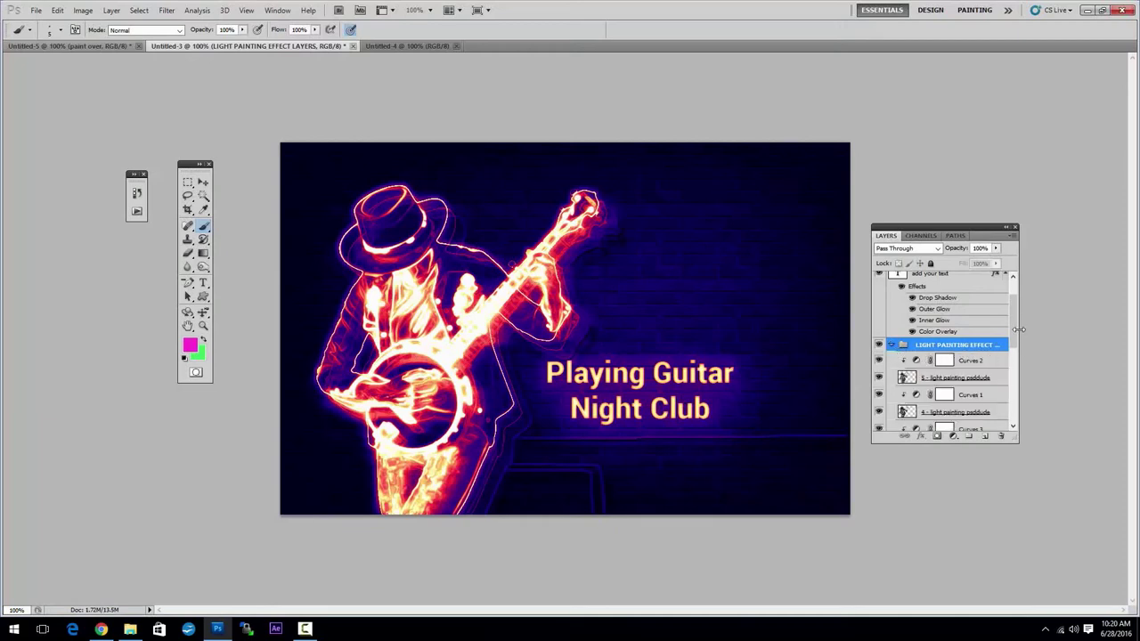
left_click_drag(1018, 331, 1018, 357)
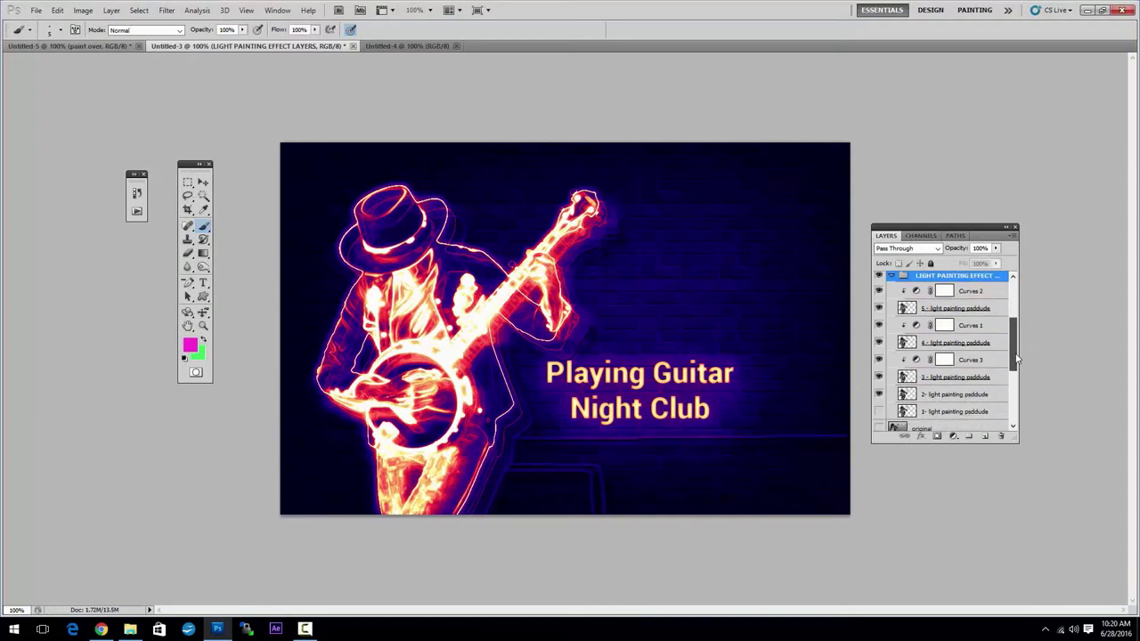
left_click(966, 411)
left_click(951, 396)
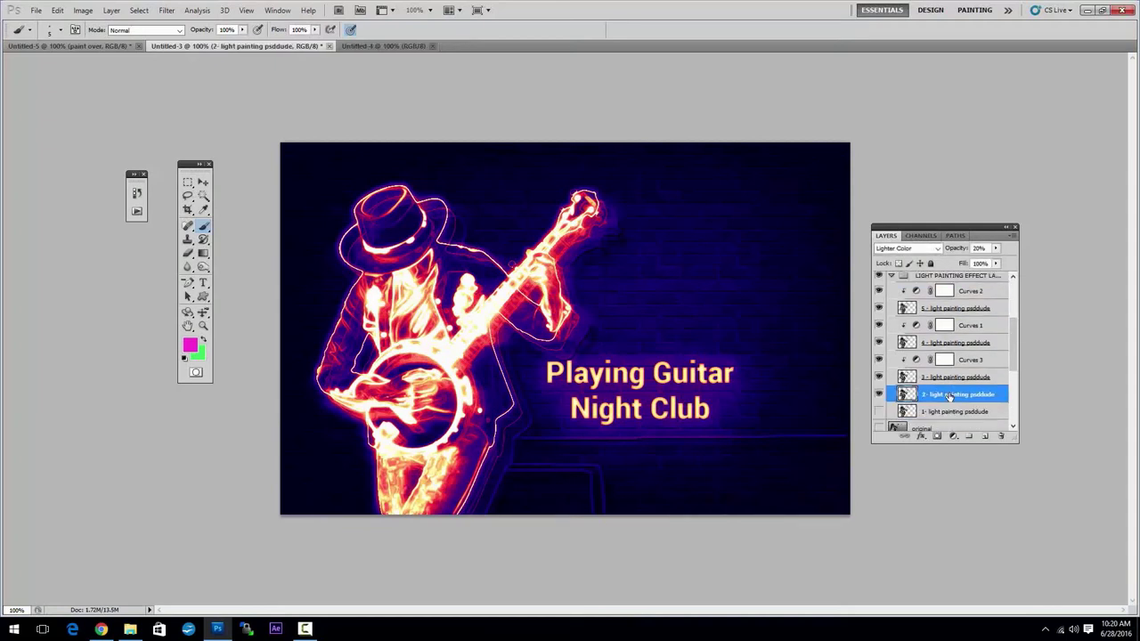
left_click(937, 310)
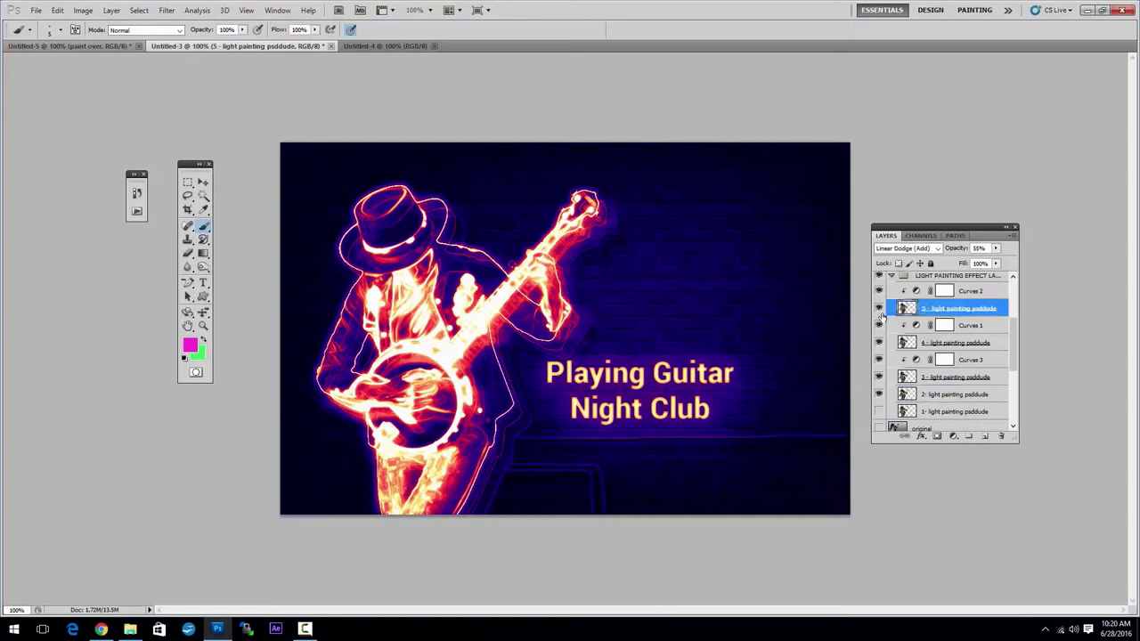
Hide and reshow light painting layers 5 and 4, then check layer 5's opacity.
left_click(878, 309)
left_click(878, 309)
left_click(878, 343)
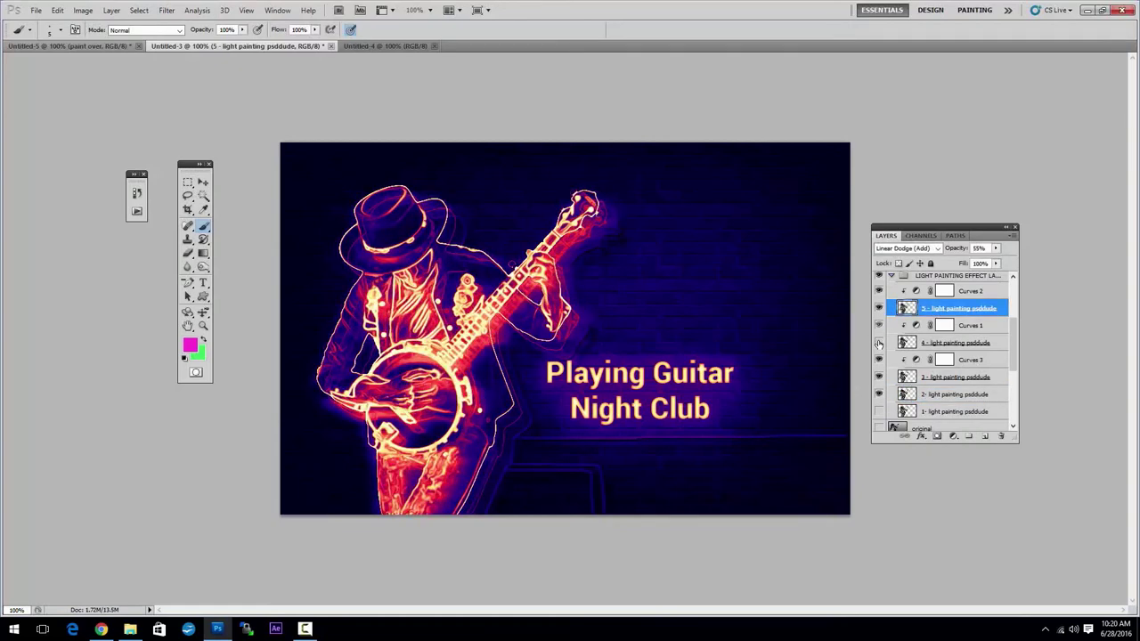
left_click(878, 342)
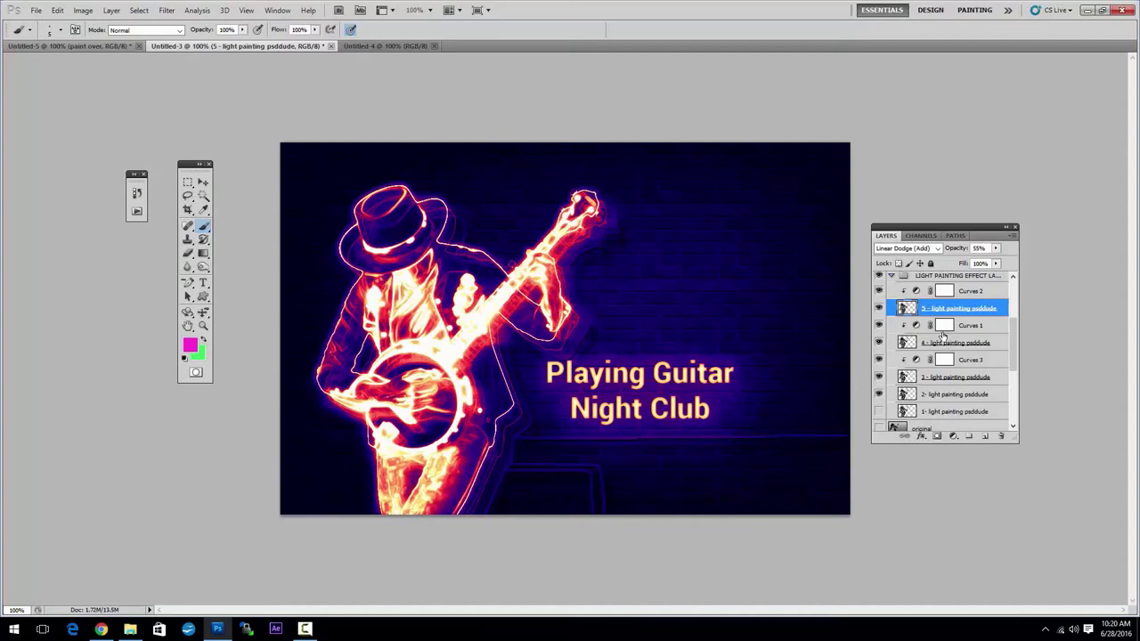
left_click(996, 248)
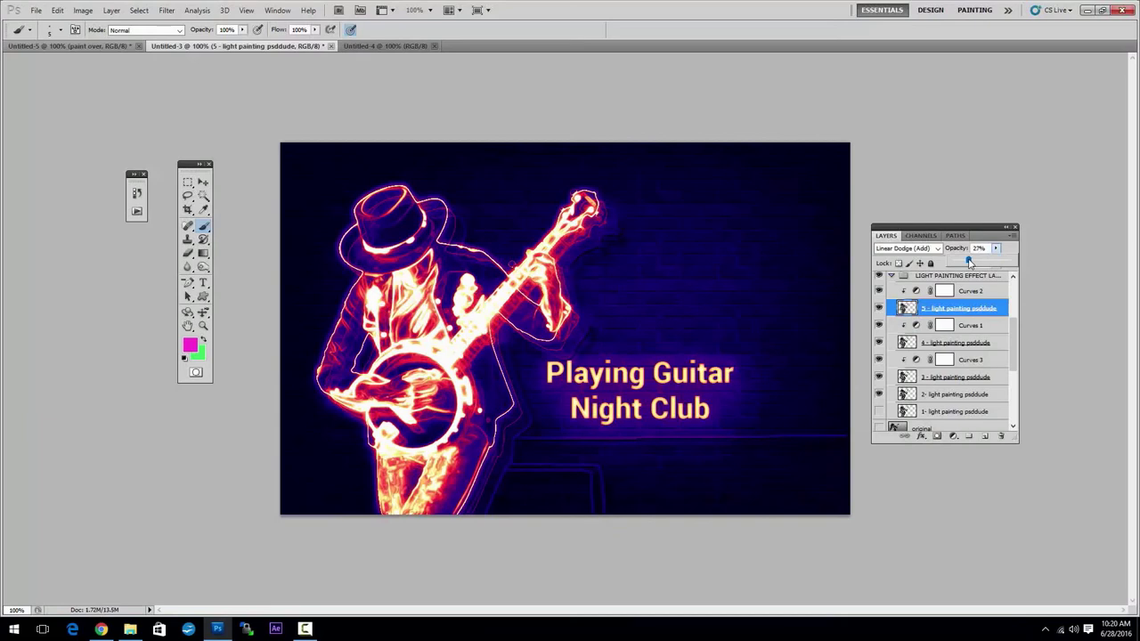
Try shifting layer 4's glow across the guitarist with the Move tool, then undo it.
left_click(974, 343)
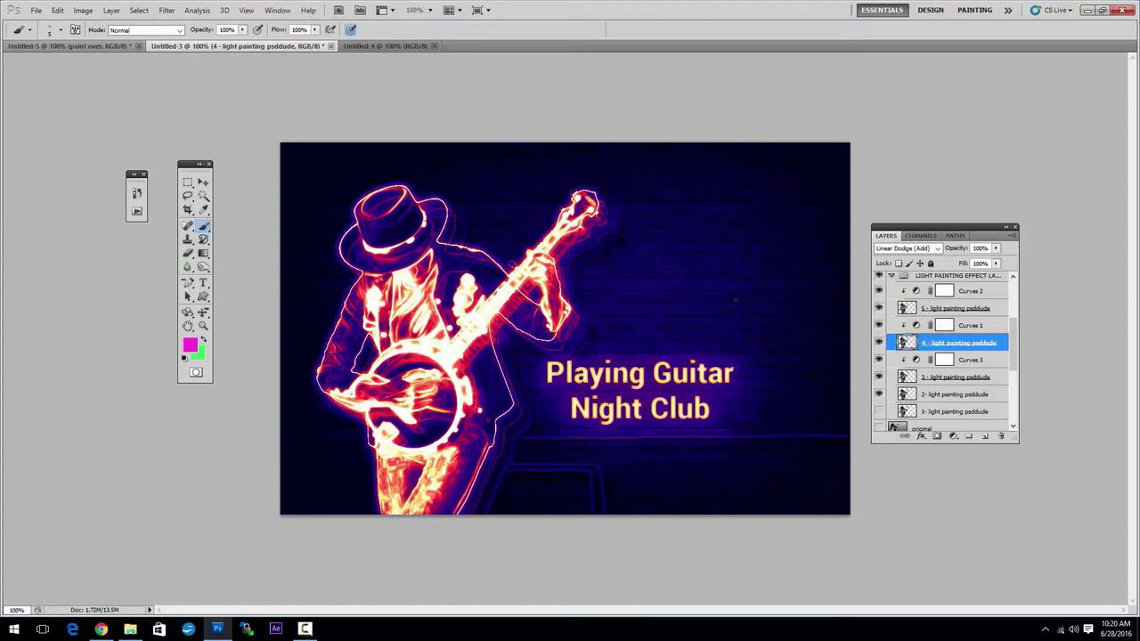
left_click(203, 181)
mouse_move(433, 314)
left_mouse_down()
mouse_move(446, 324)
mouse_move(448, 312)
left_mouse_up()
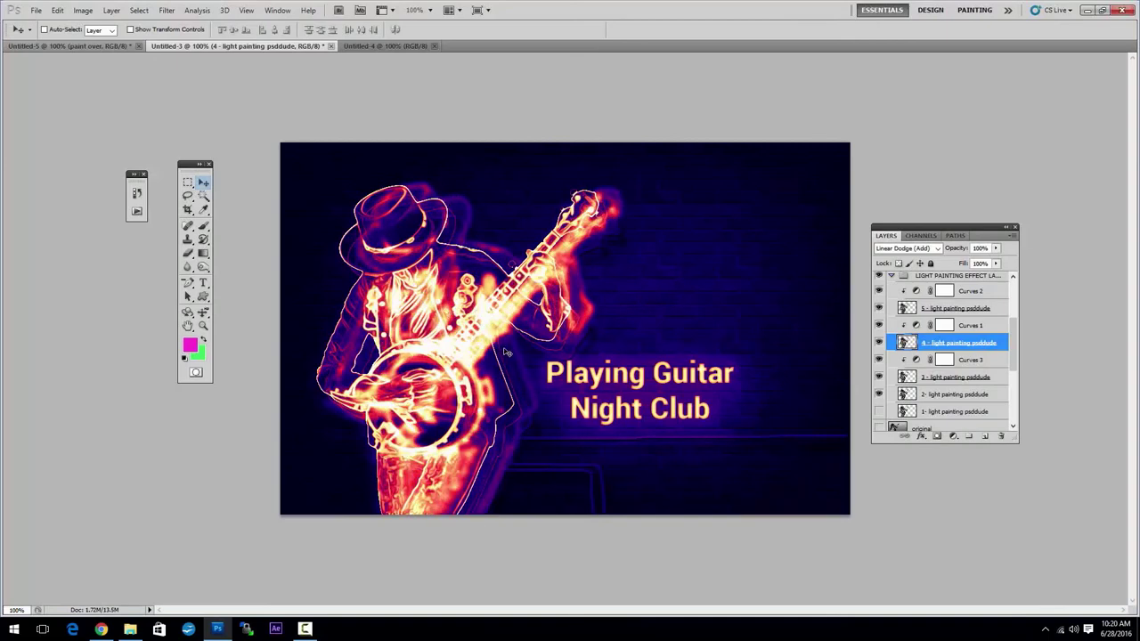
key("ctrl+z")
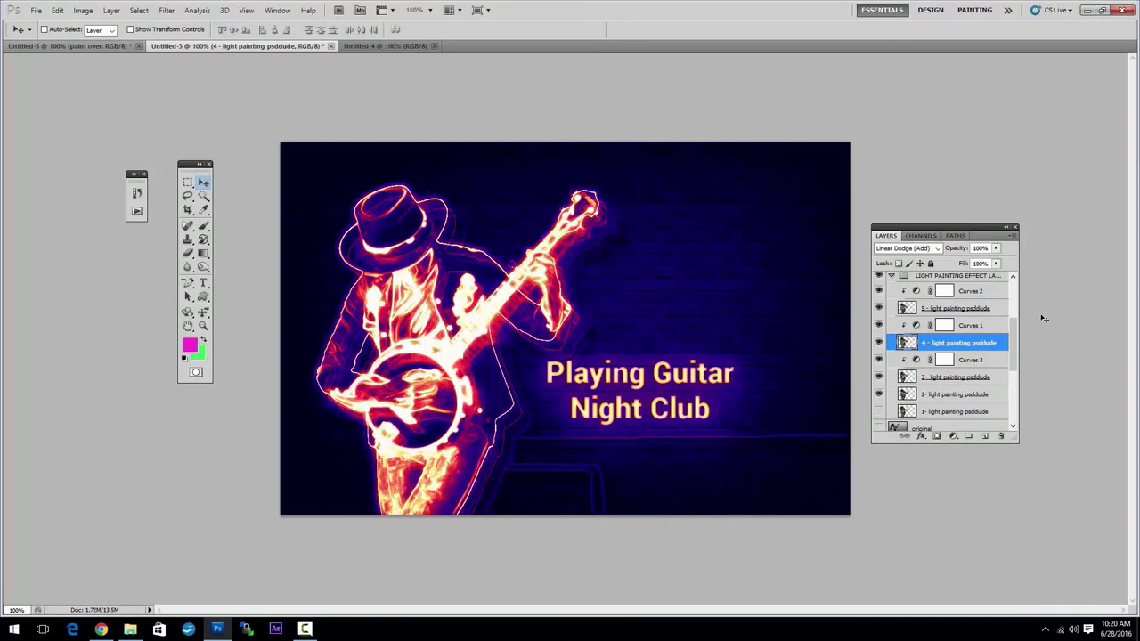
Add Curves 1 RGB points that darken the shadows, midtones and highlights of the glow.
left_click(932, 326)
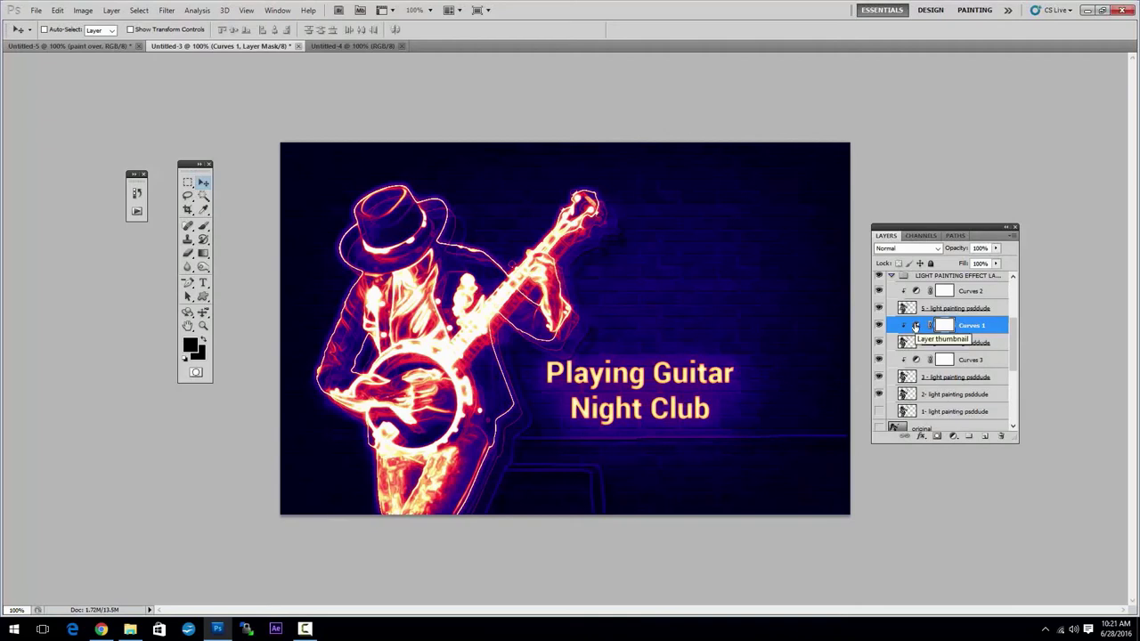
double_click(916, 326)
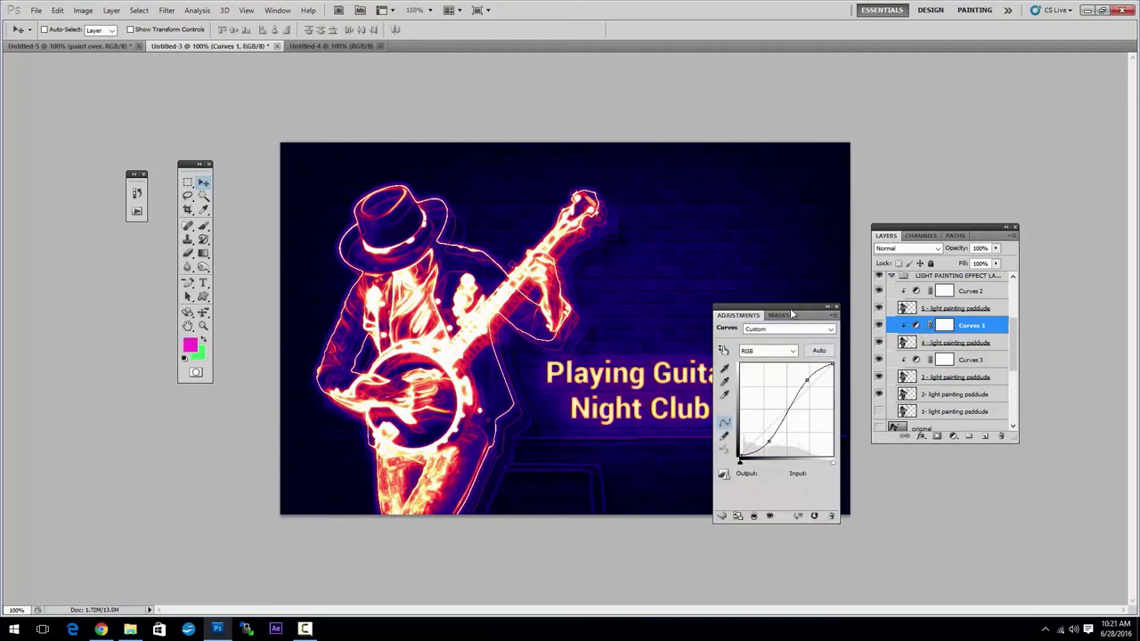
left_click_drag(783, 307, 720, 201)
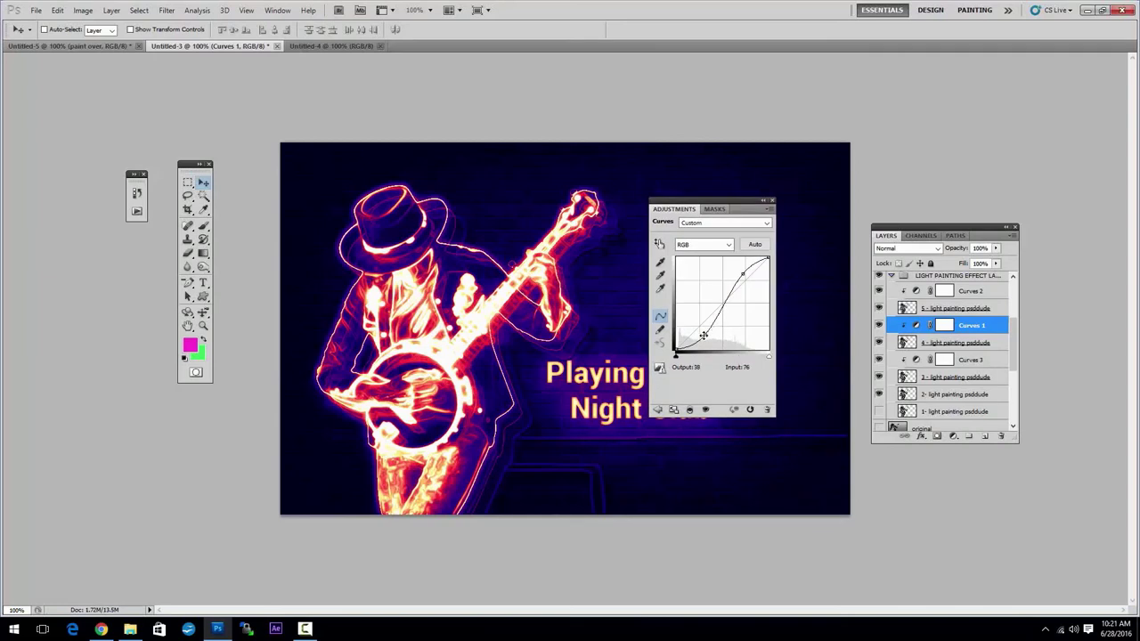
left_click_drag(704, 335, 712, 336)
mouse_move(745, 274)
left_mouse_down()
mouse_move(751, 287)
mouse_move(753, 264)
left_mouse_up()
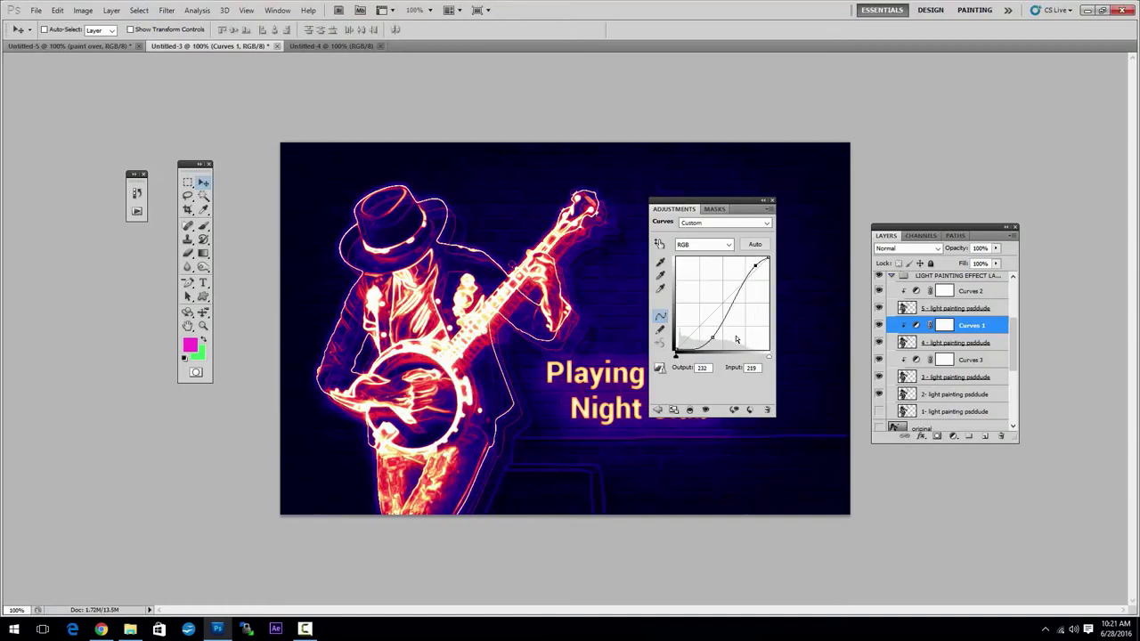
left_click_drag(713, 338, 736, 319)
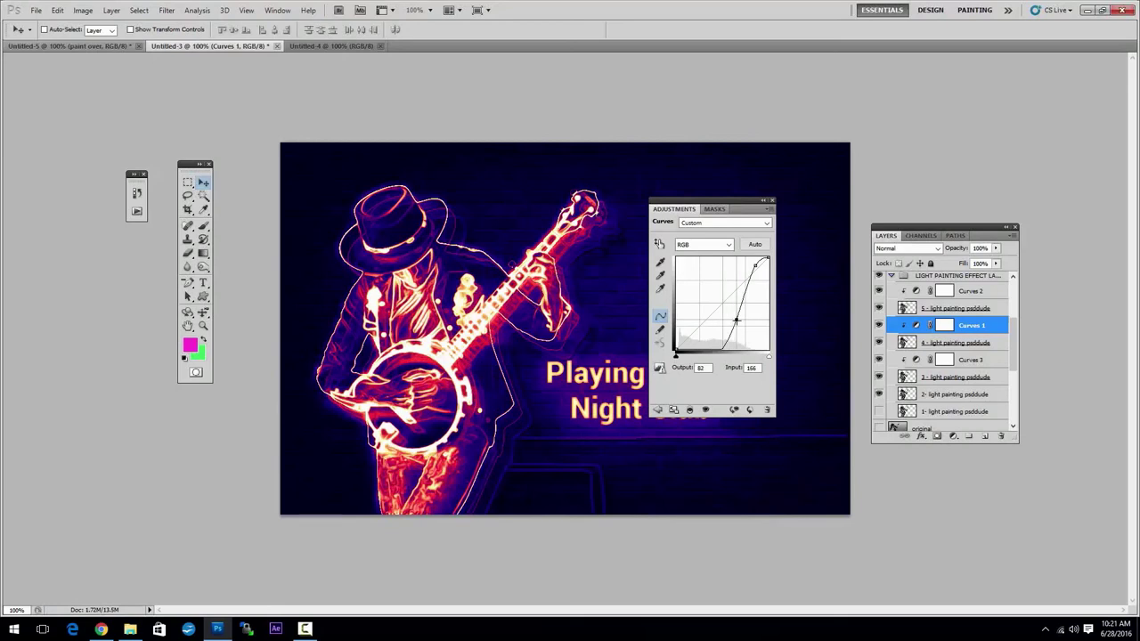
left_click(772, 201)
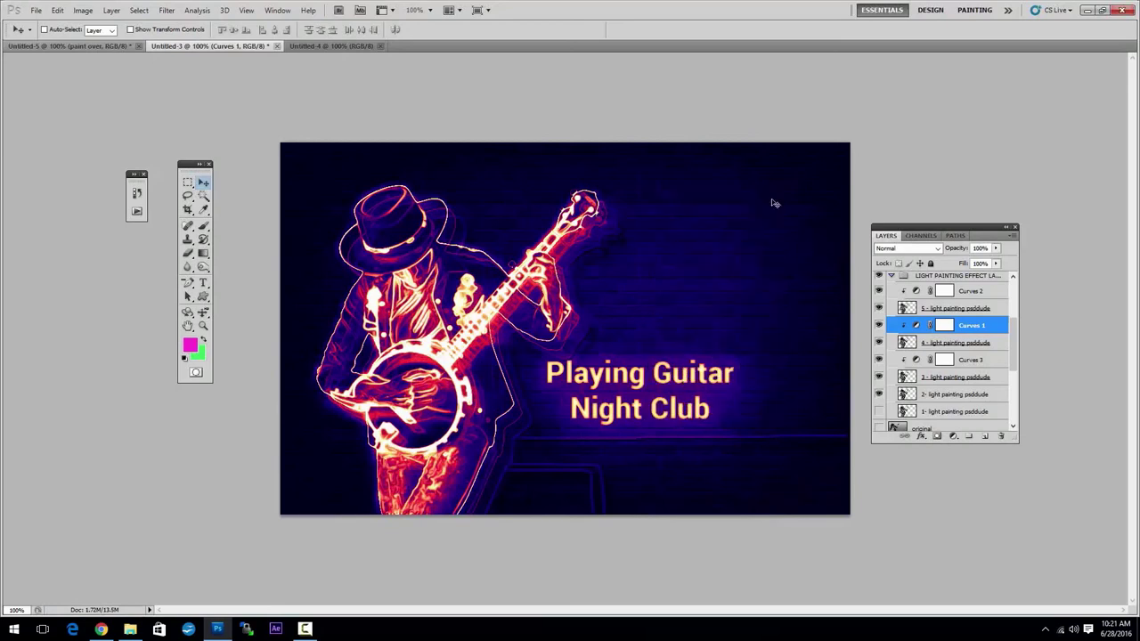
left_click_drag(1014, 346, 1019, 286)
Collapse the light-painting group, expand COLOR ADJUTMENT LAYERS and select each adjustment layer.
left_click(953, 335)
left_click(891, 335)
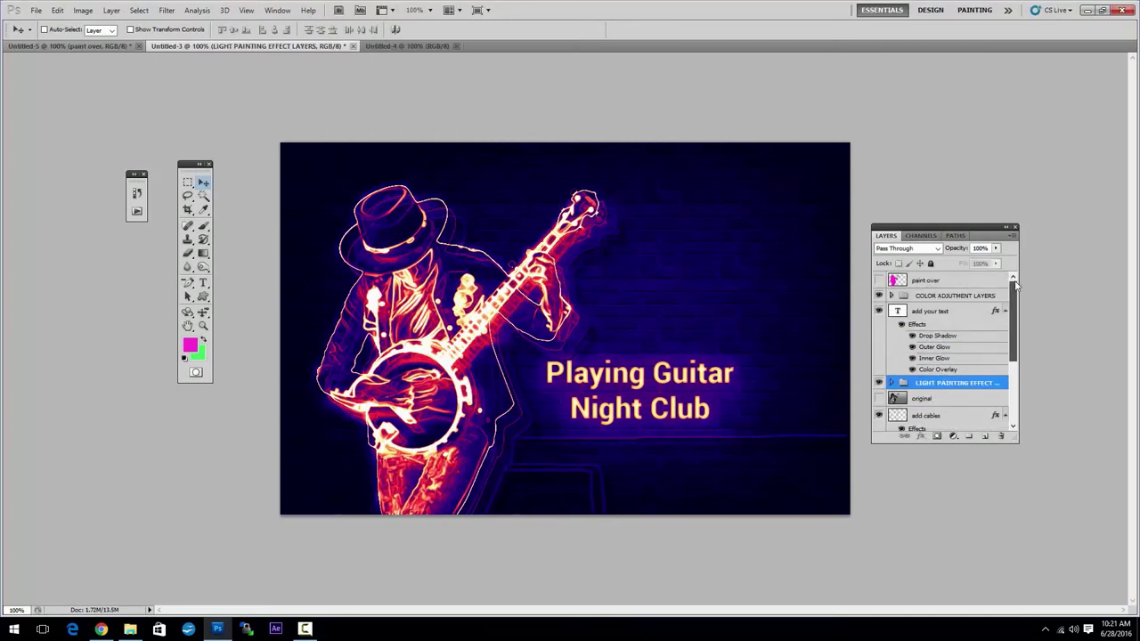
left_click(948, 296)
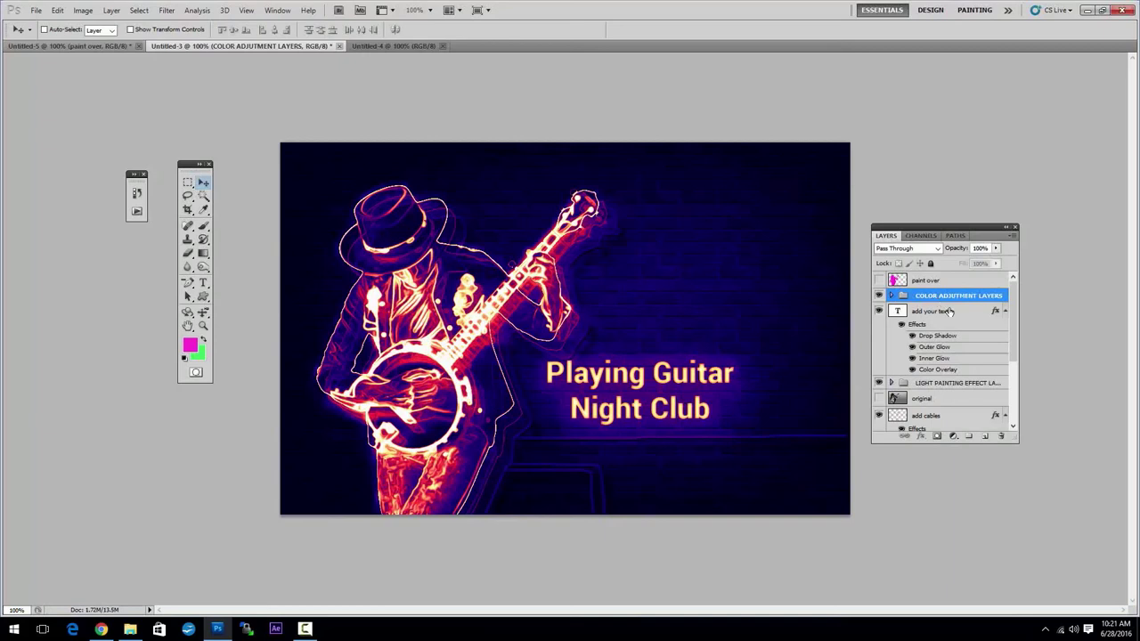
left_click(892, 296)
left_click(961, 363)
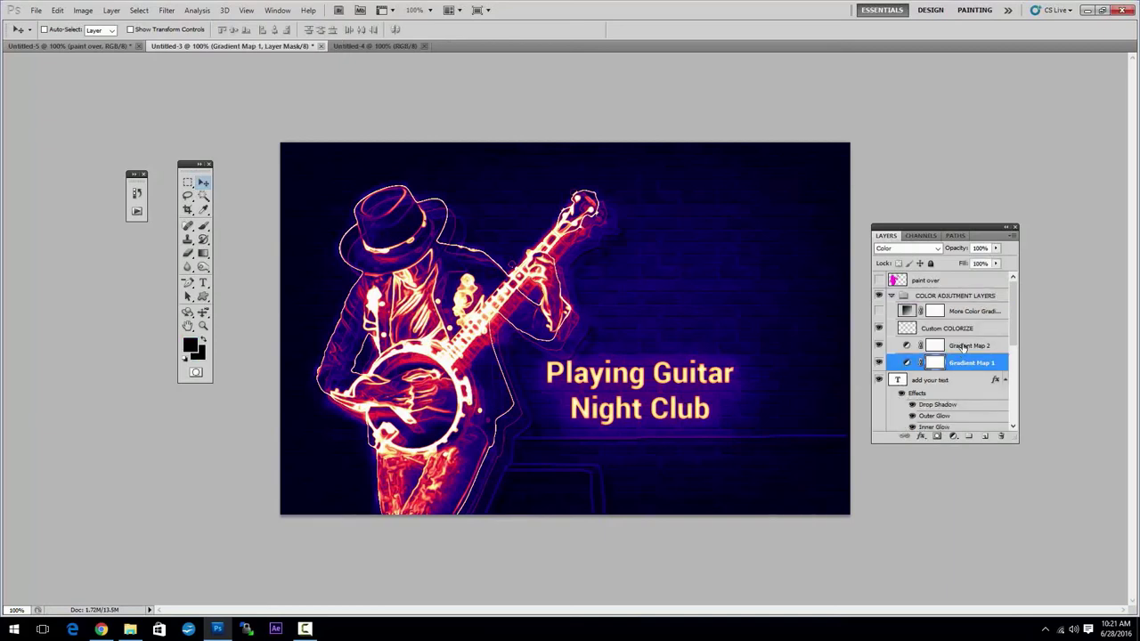
left_click(962, 347)
left_click(962, 329)
left_click(963, 312)
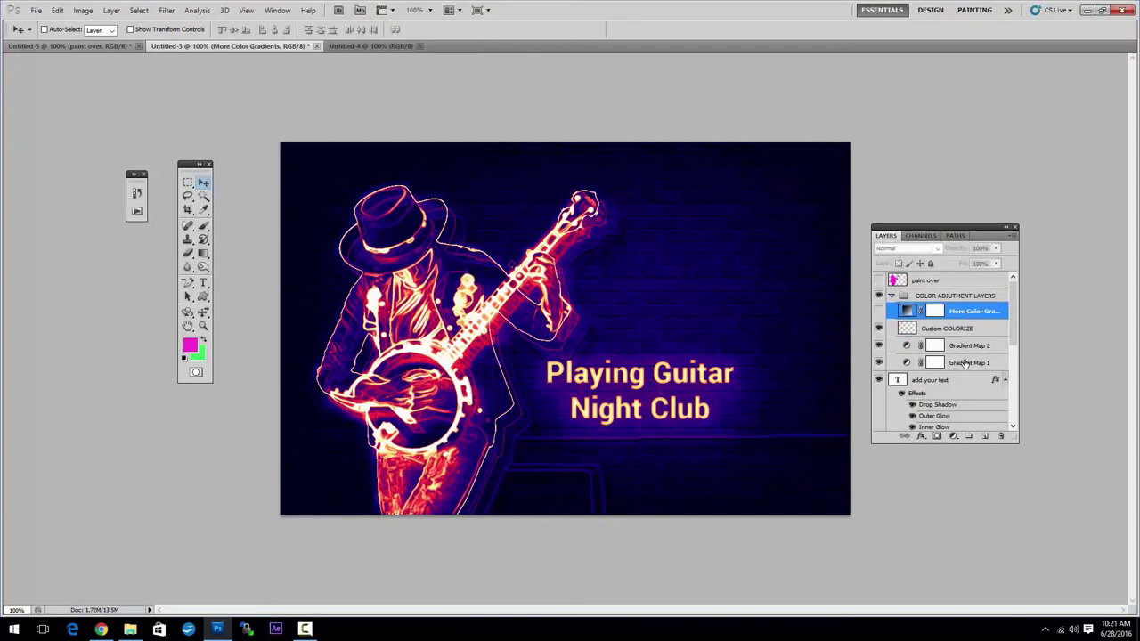
left_click(966, 363)
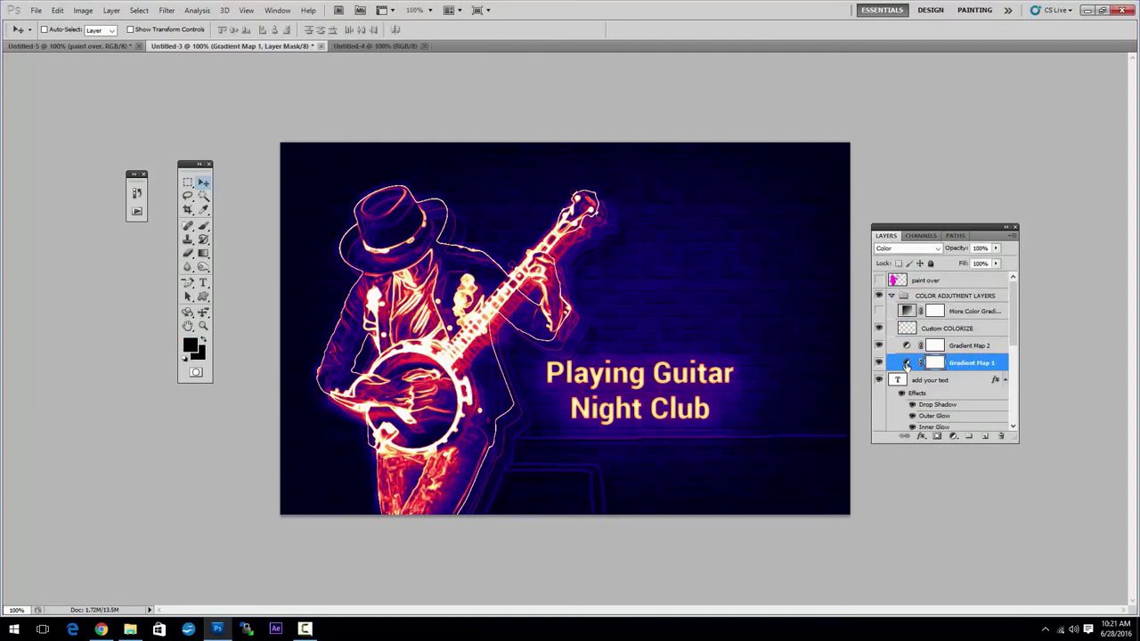
Toggle Gradient Map 2 off and on to compare, then bring up its settings.
left_click(906, 352)
left_click(879, 345)
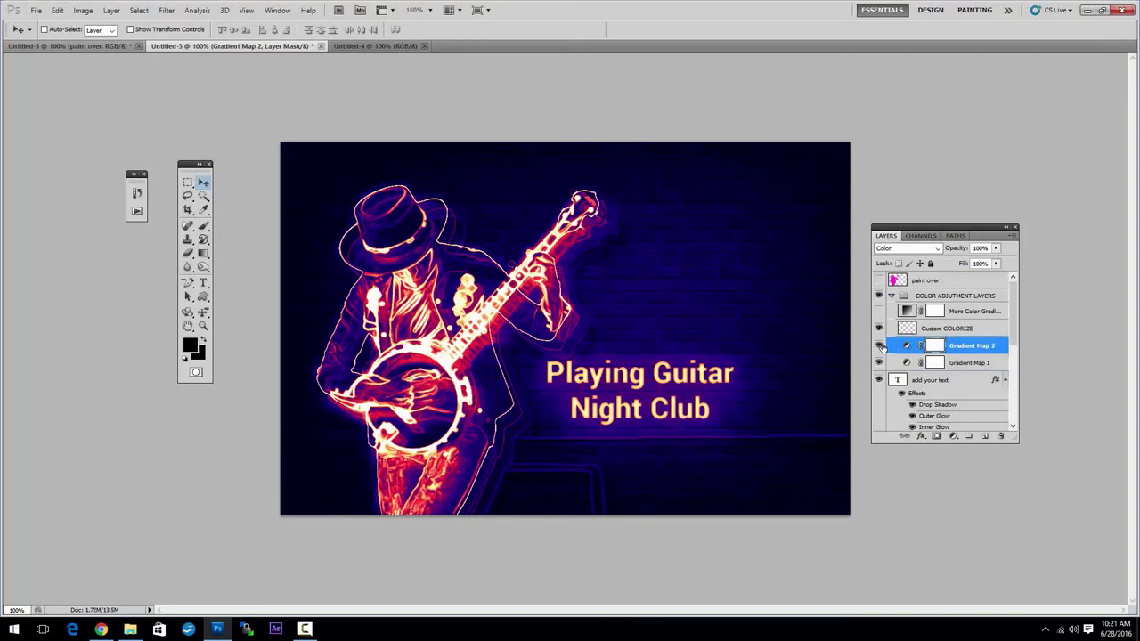
left_click(879, 345)
double_click(907, 348)
Try the Violet-Orange, Blue-Red-Yellow and Red-Green presets for Gradient Map 2.
left_click_drag(707, 195, 715, 230)
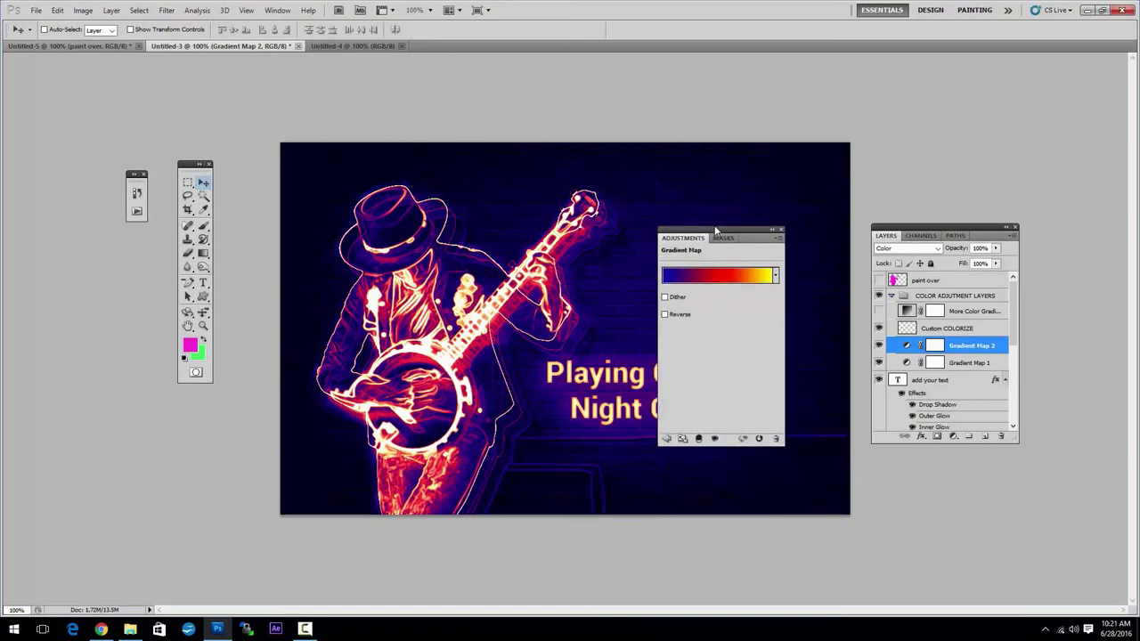
left_click(718, 272)
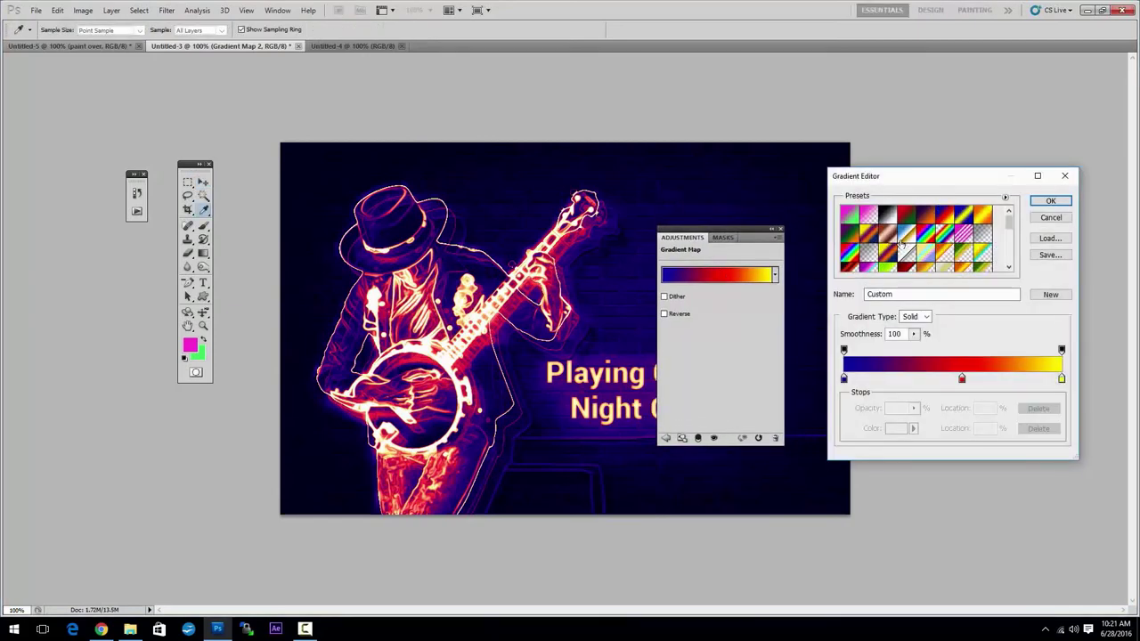
left_click(925, 215)
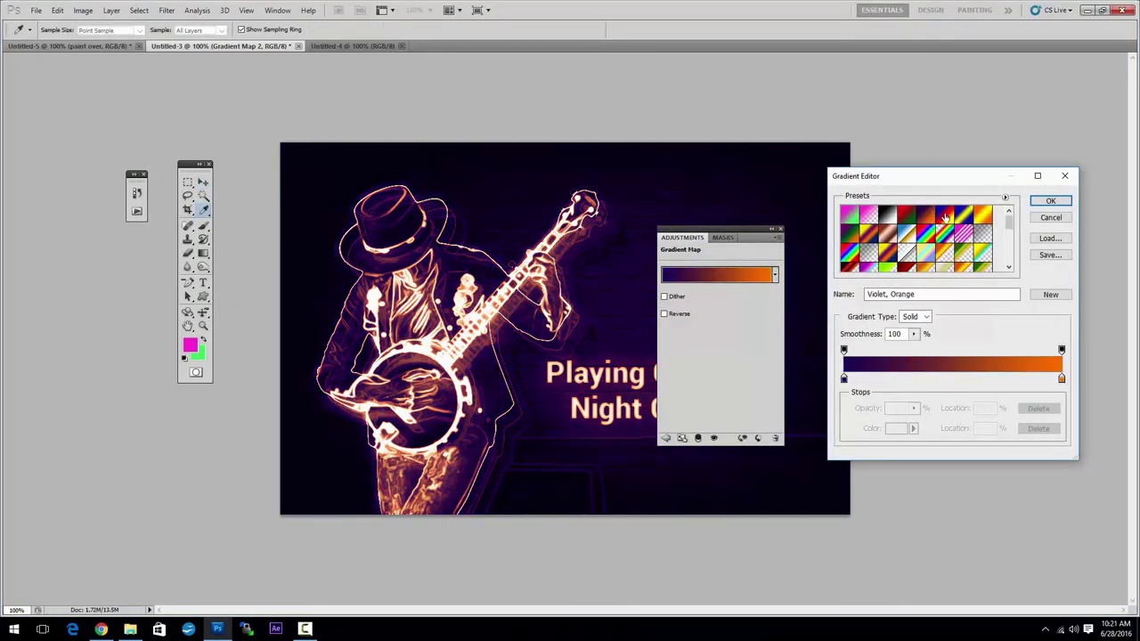
left_click(945, 216)
left_click(913, 214)
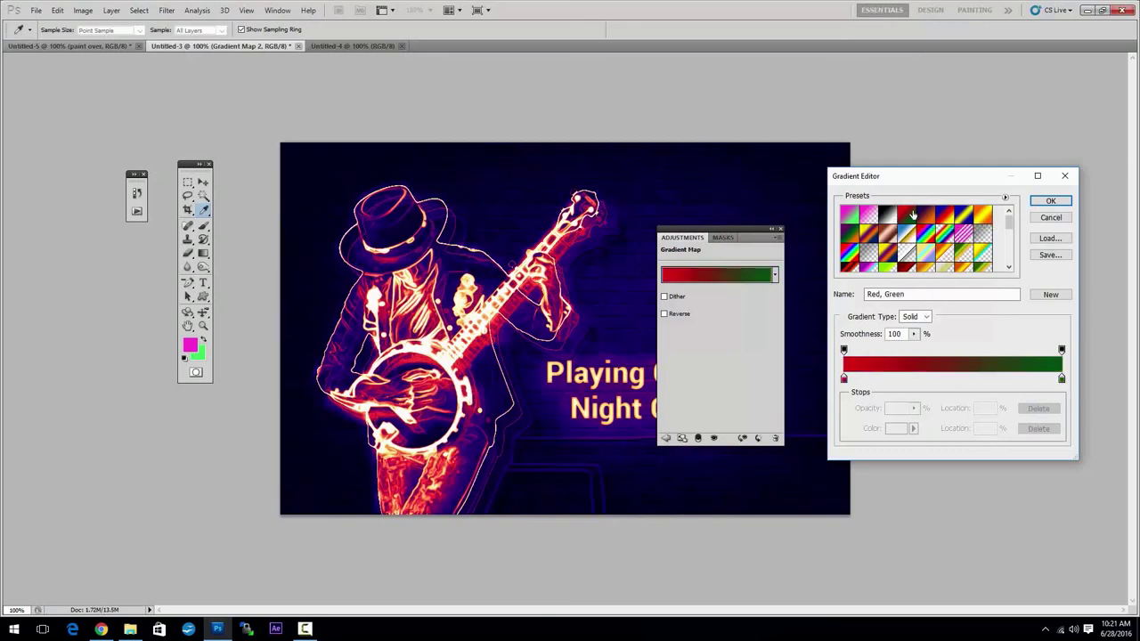
left_click(780, 229)
Set the gradient's left stop to blue 0099e1 and right stop to 006cff, and apply it.
left_click(844, 378)
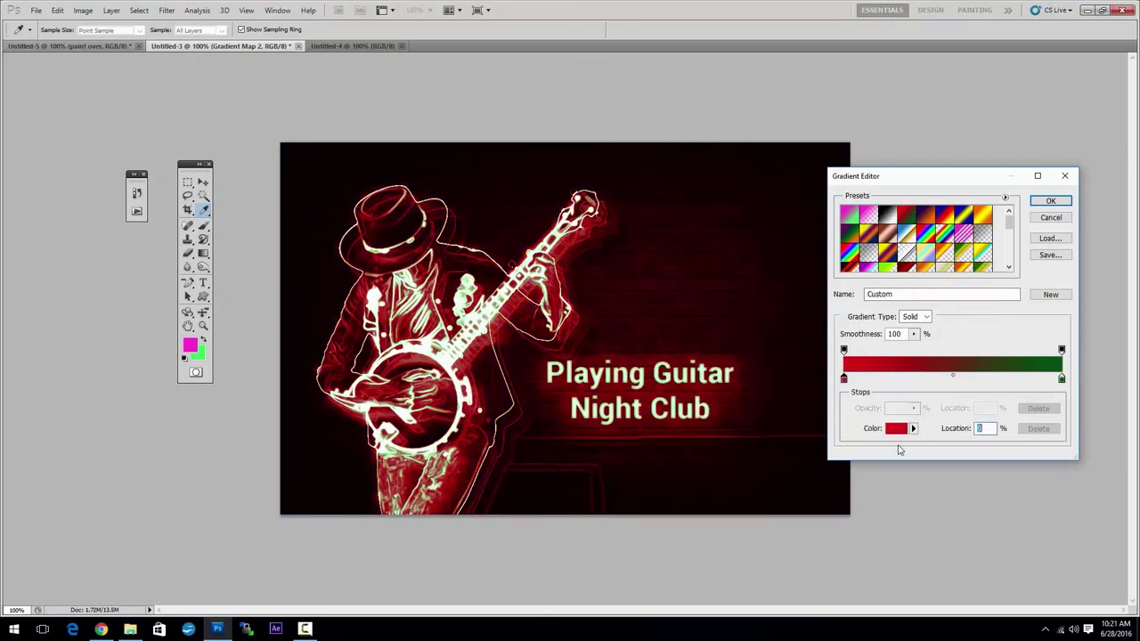
left_click(896, 429)
left_click(994, 424)
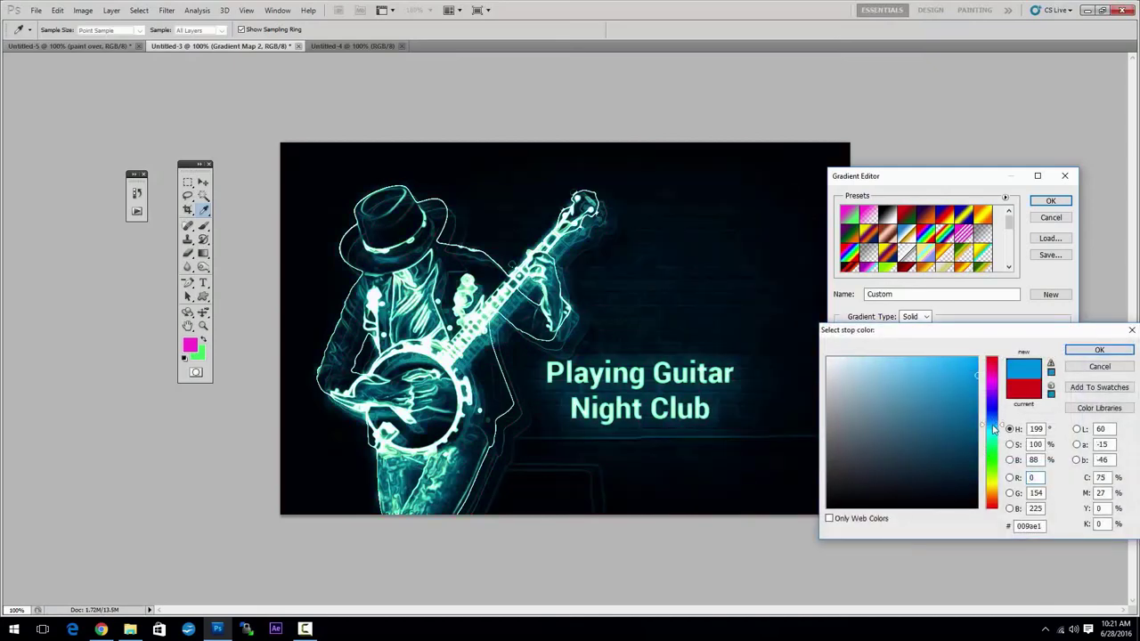
left_click(1098, 350)
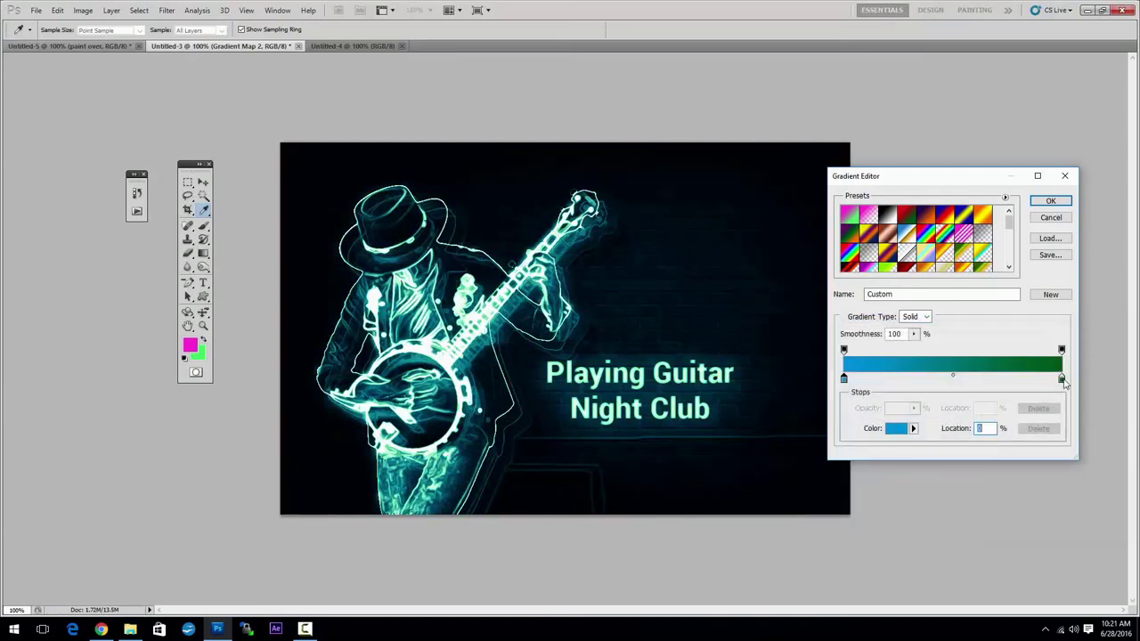
left_click(1066, 383)
left_click(896, 429)
left_click(993, 425)
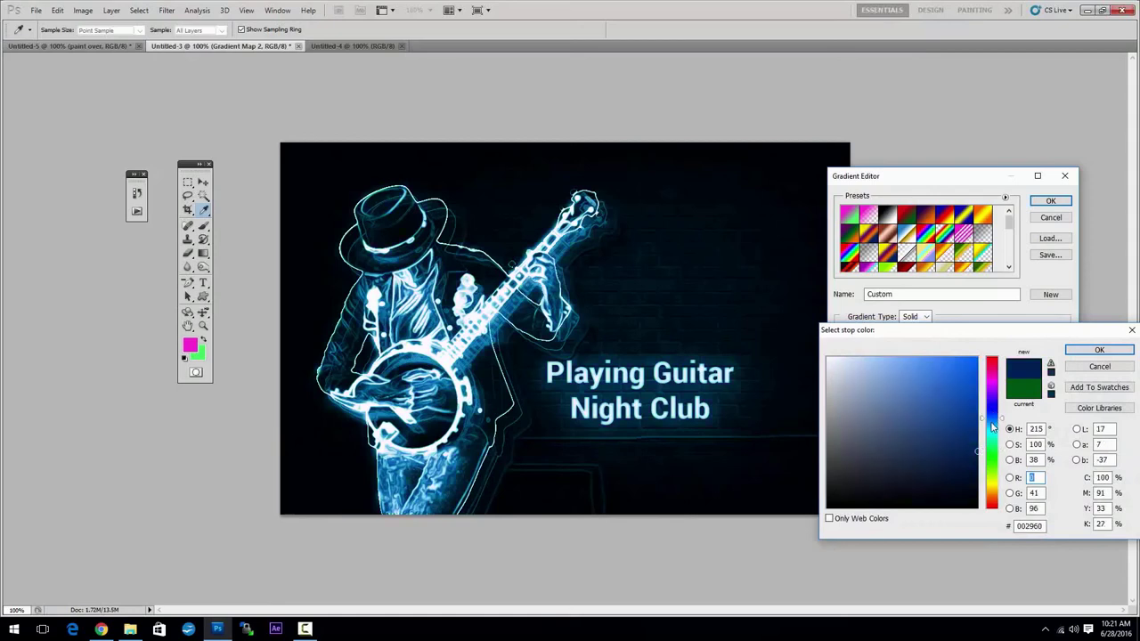
left_click(978, 357)
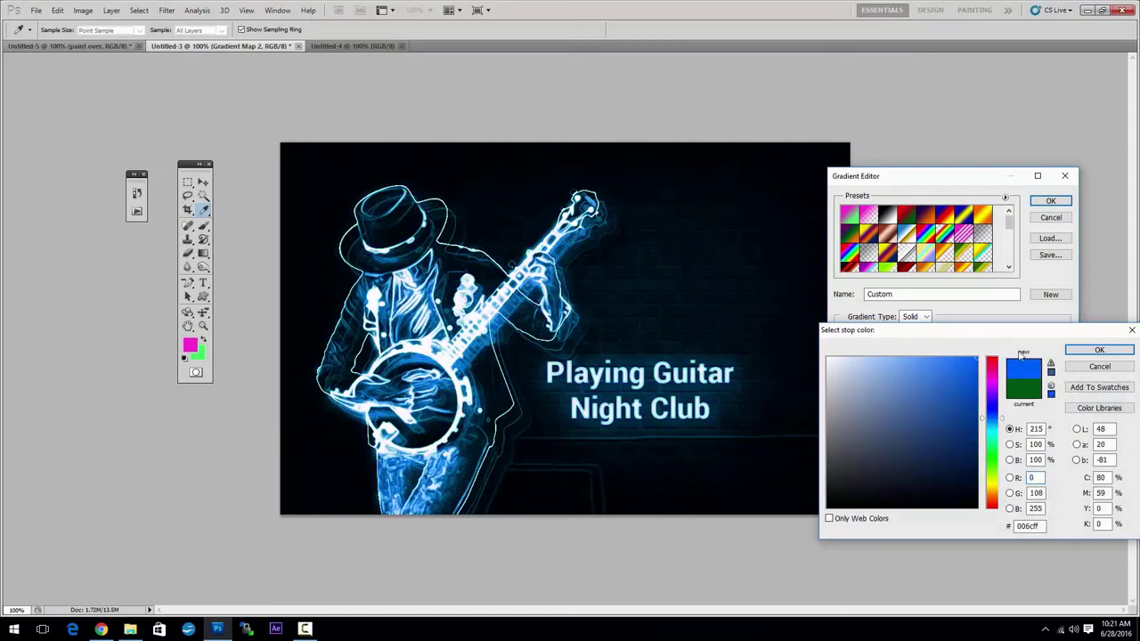
left_click(1099, 350)
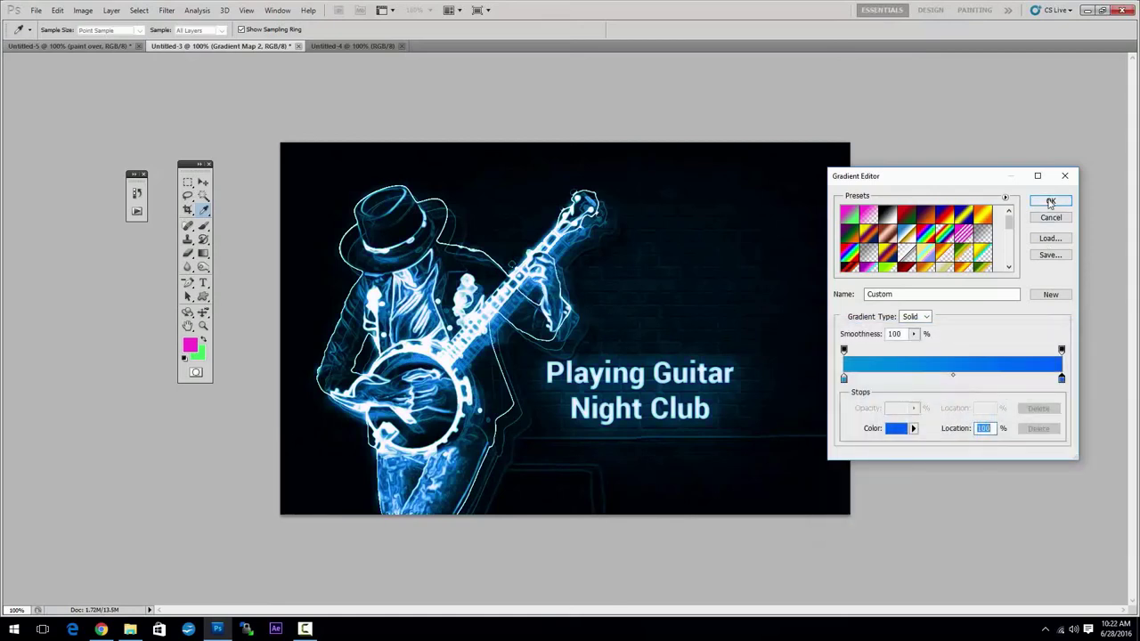
left_click(1050, 201)
left_click(905, 328)
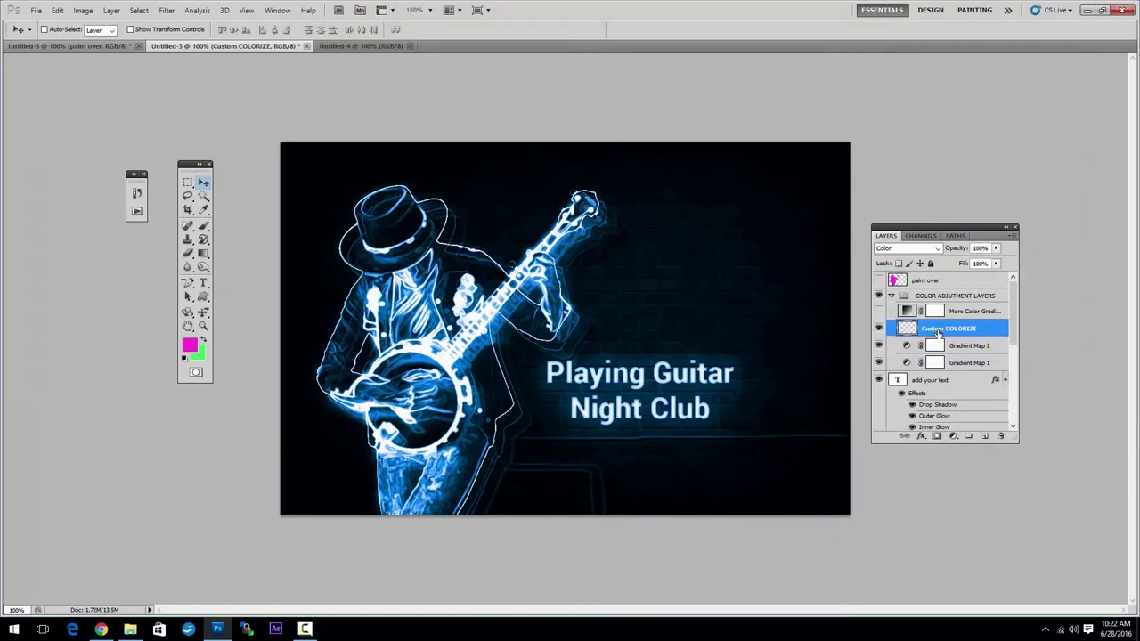
Choose the Brush tool with a soft round tip at about 81 px.
left_click(203, 230)
left_click(59, 31)
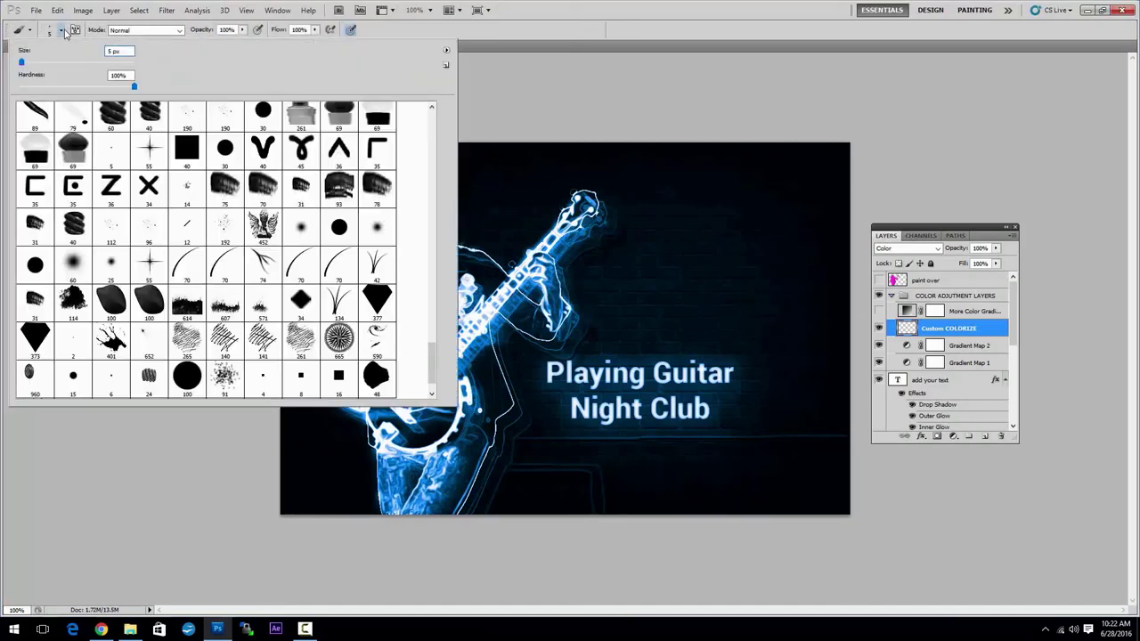
left_click_drag(436, 358, 433, 134)
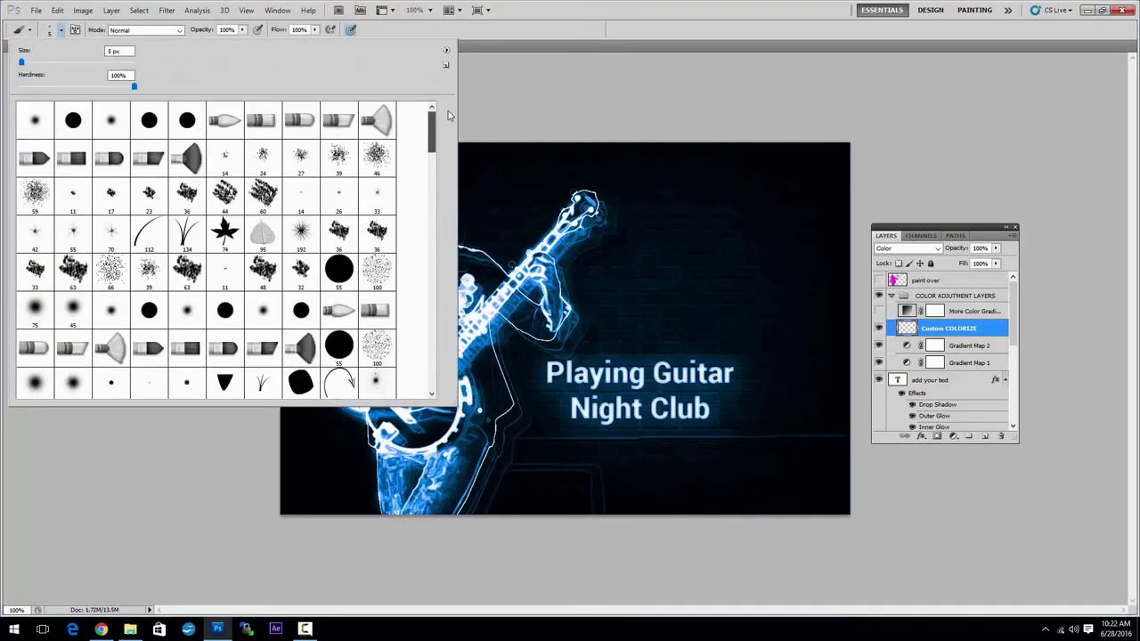
left_click(111, 114)
left_click(64, 63)
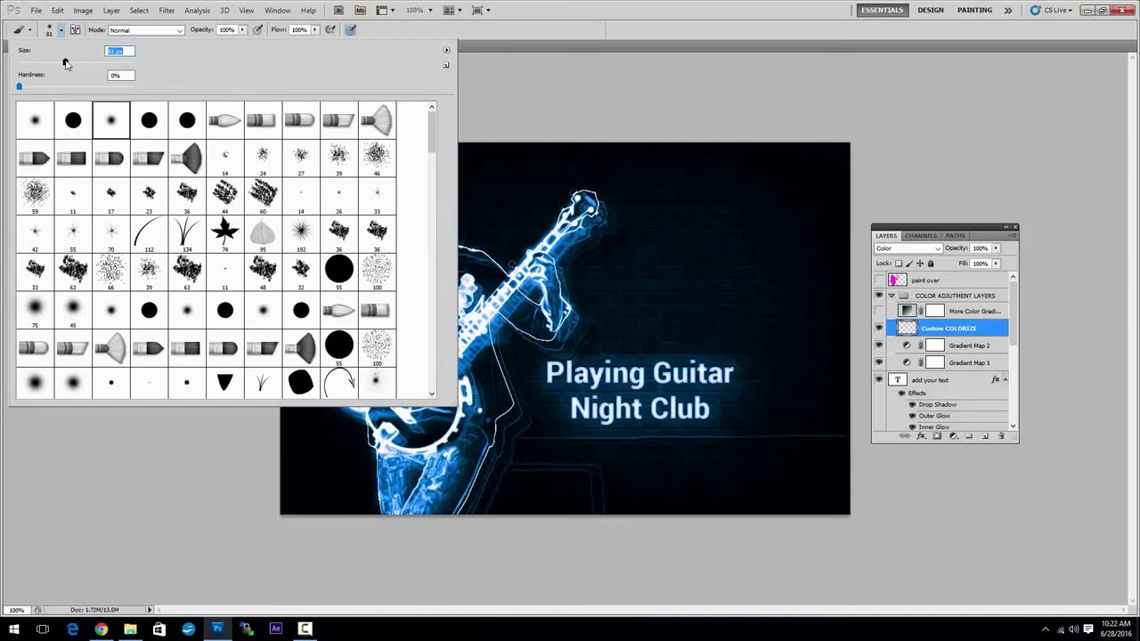
left_click_drag(64, 63, 68, 63)
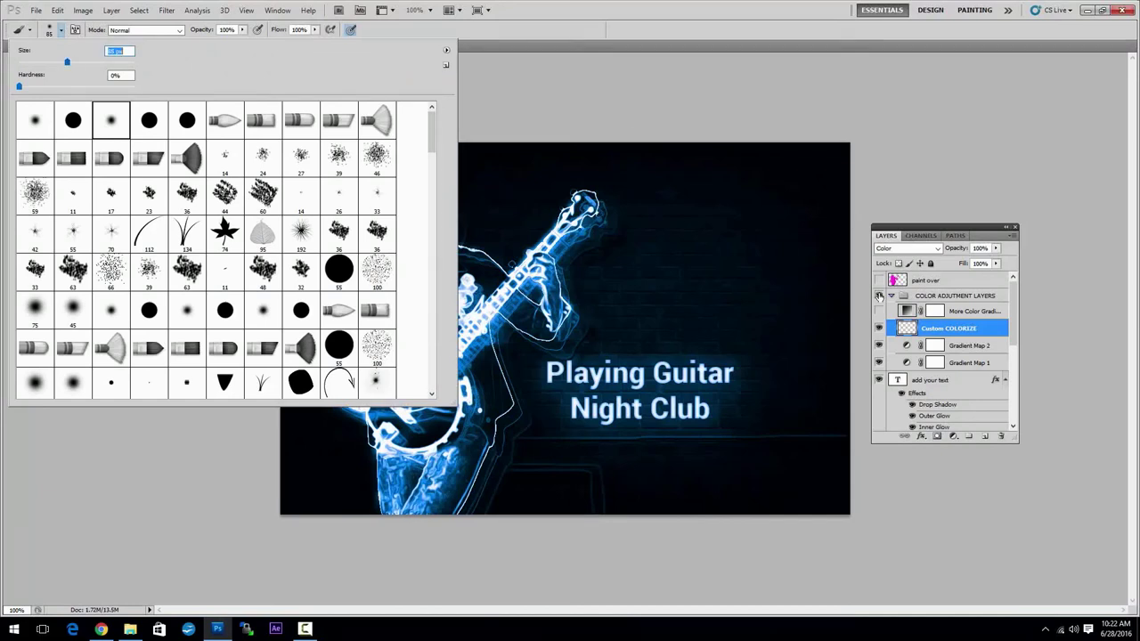
left_click(925, 328)
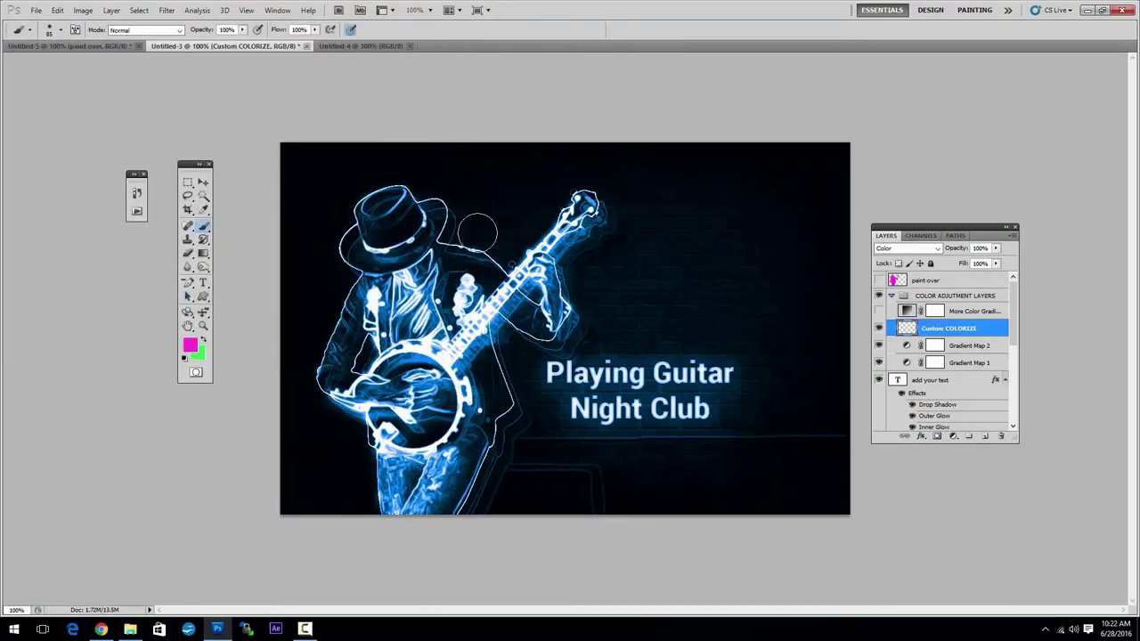
Paint green over the shoulder, banjo neck and the words Playing and Night.
left_click(205, 343)
left_click(190, 350)
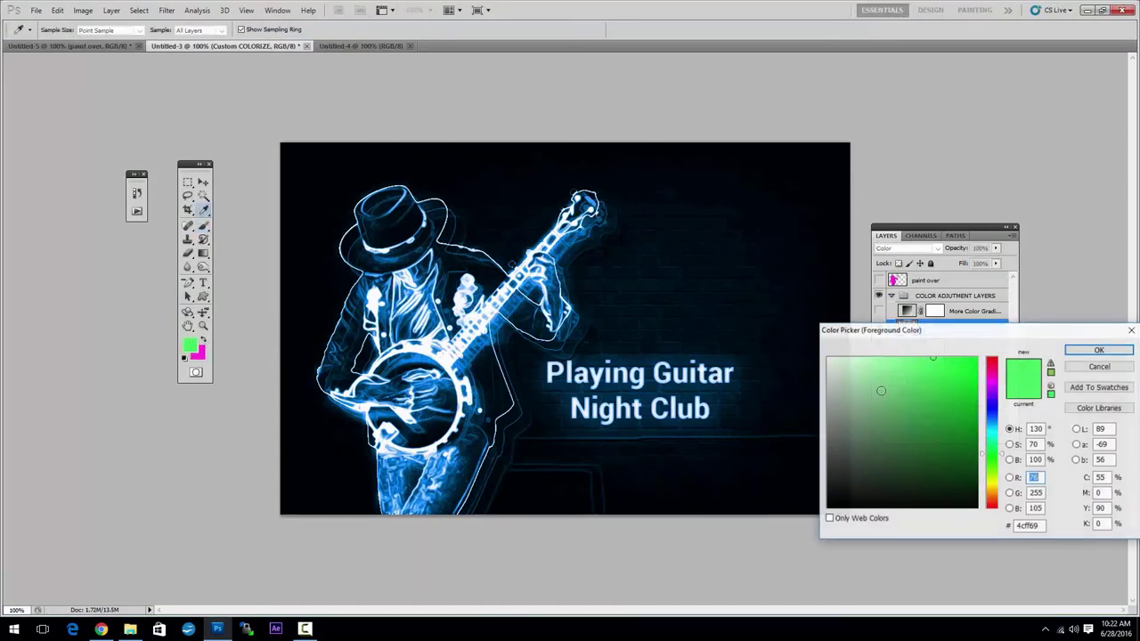
left_click(1097, 351)
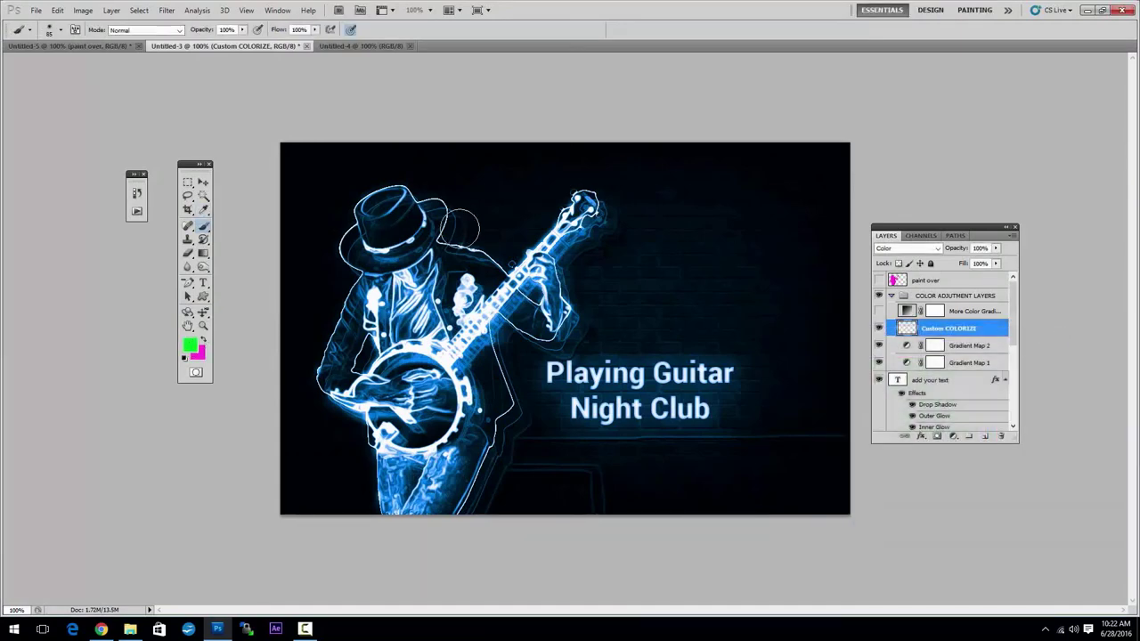
mouse_move(426, 257)
left_mouse_down()
mouse_move(462, 287)
mouse_move(449, 244)
mouse_move(510, 293)
mouse_move(586, 203)
mouse_move(573, 223)
mouse_move(586, 206)
mouse_move(582, 254)
left_mouse_up()
mouse_move(541, 383)
left_mouse_down()
mouse_move(580, 369)
mouse_move(589, 418)
mouse_move(614, 396)
left_mouse_up()
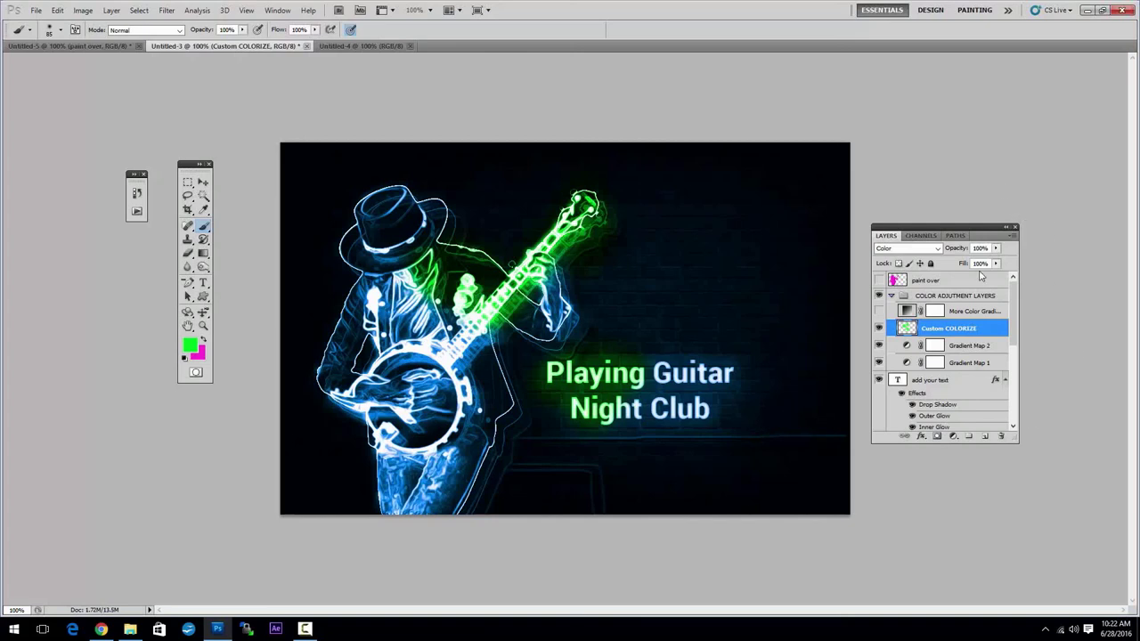
left_click(968, 313)
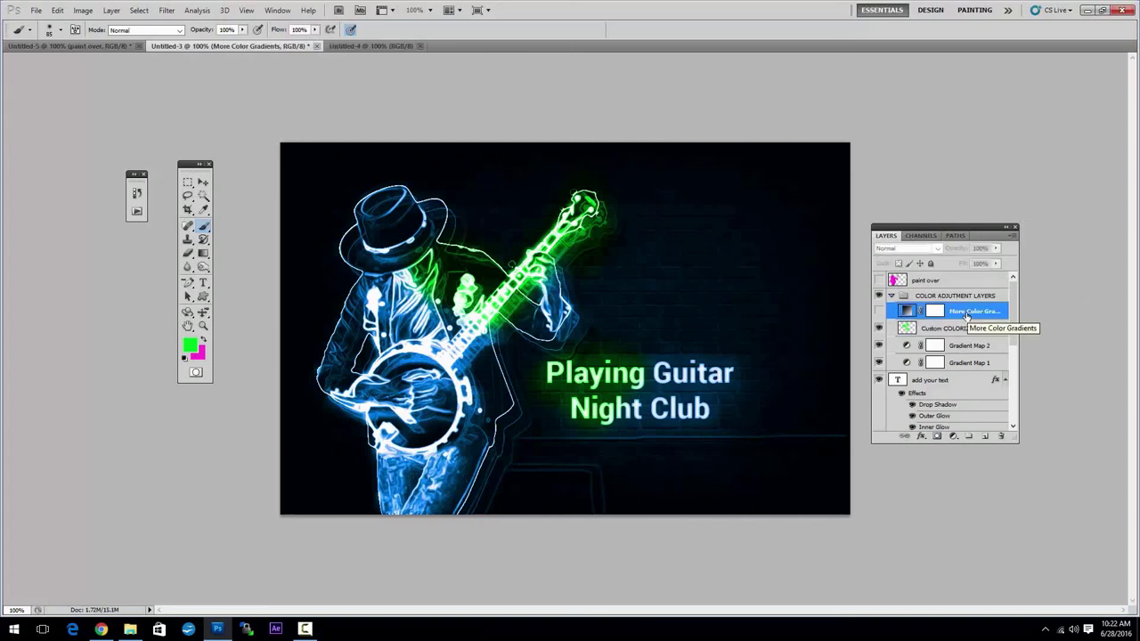
Show the More Color Gradients fill layer and open its gradient settings, keeping the gradient unchanged.
left_click(879, 311)
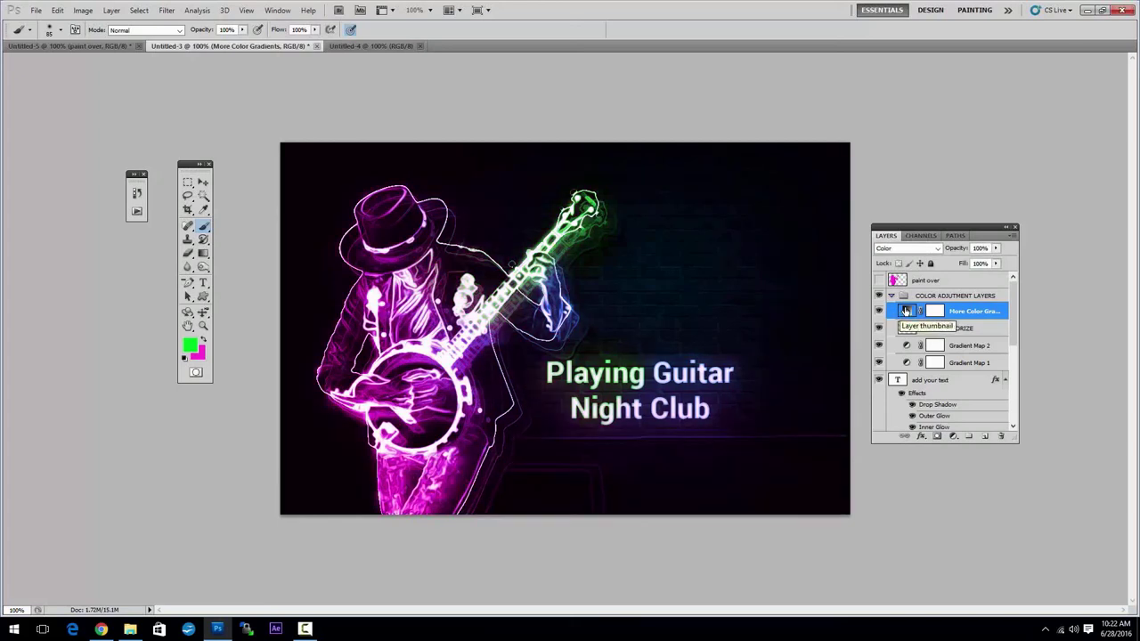
double_click(907, 311)
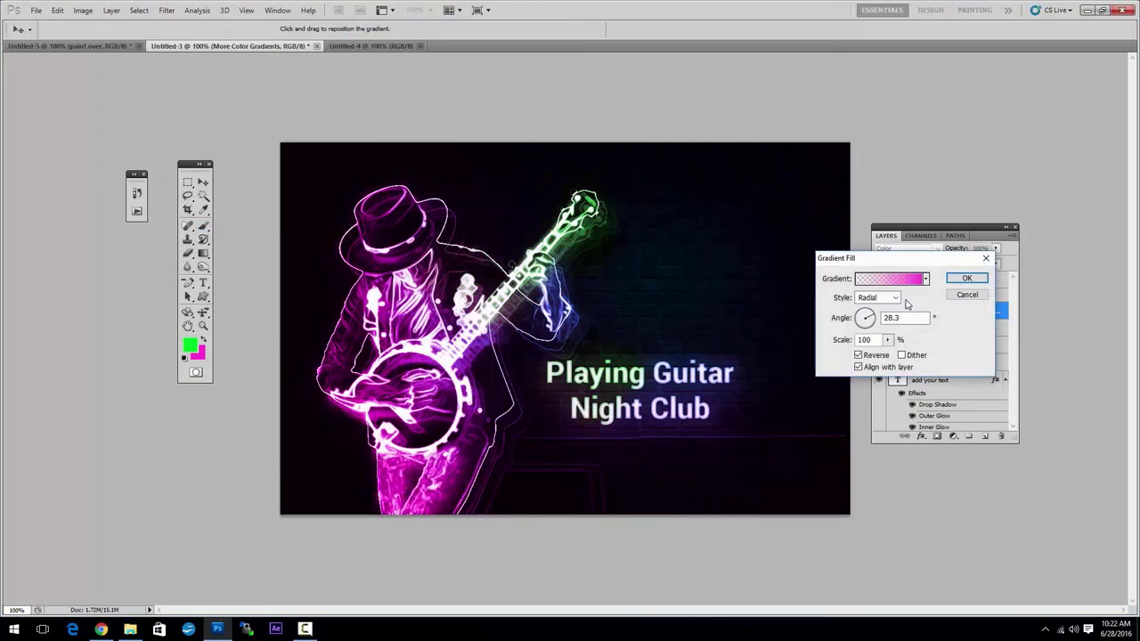
left_click_drag(898, 258, 733, 206)
left_click(723, 223)
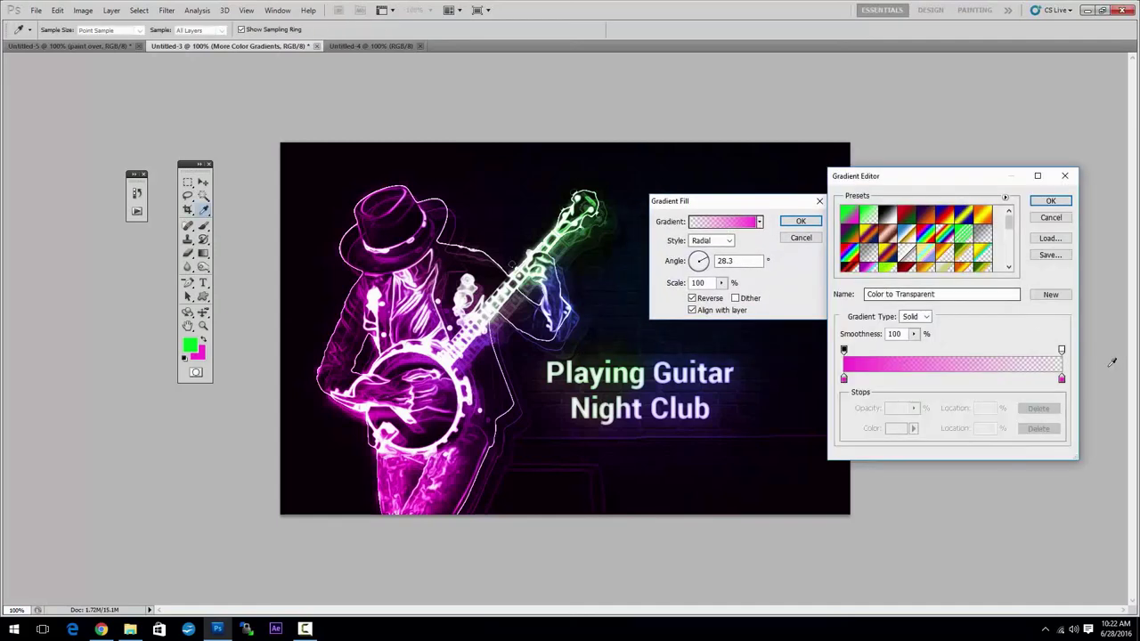
left_click(1051, 217)
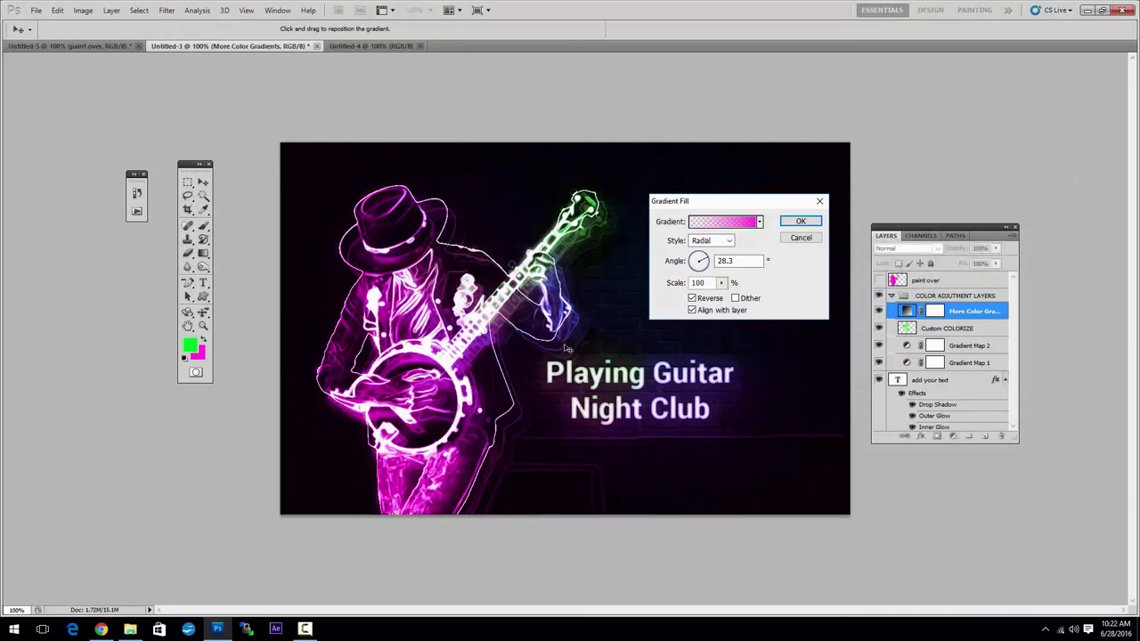
Drag the radial magenta fill onto the figure, commit it, and collapse COLOR ADJUSTMENT LAYERS.
left_click_drag(592, 418, 401, 397)
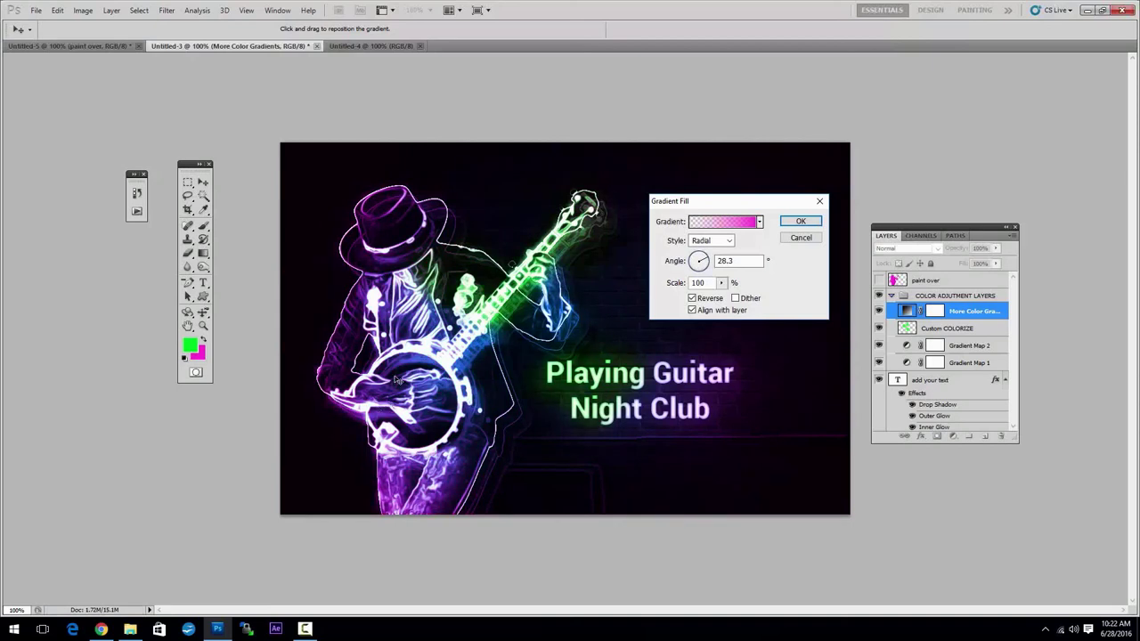
left_click_drag(398, 344, 529, 267)
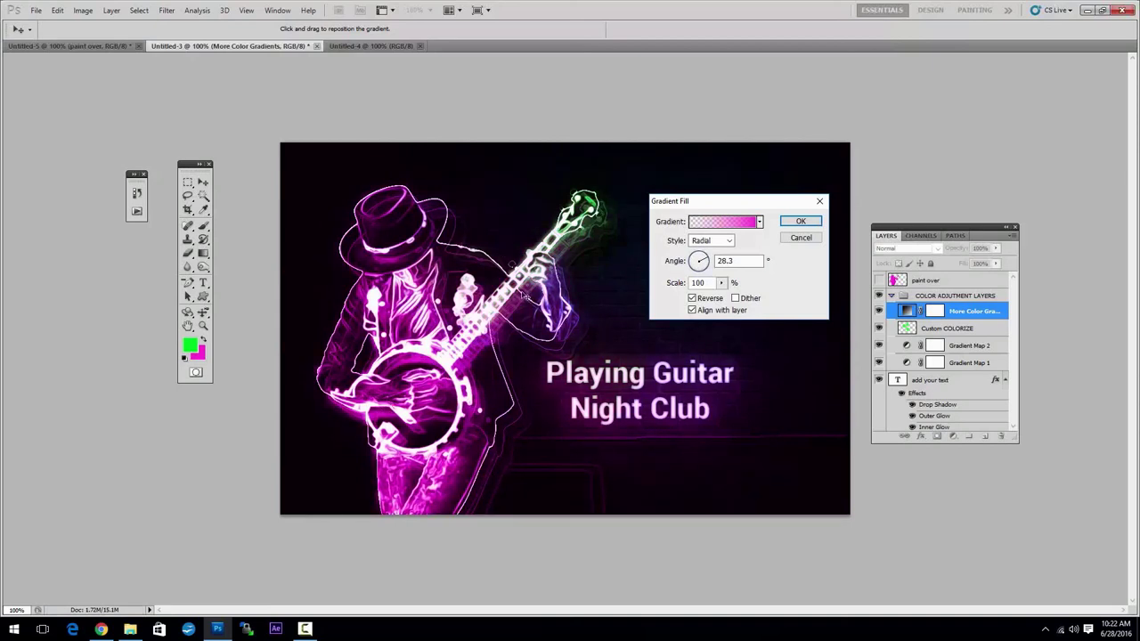
left_click(801, 221)
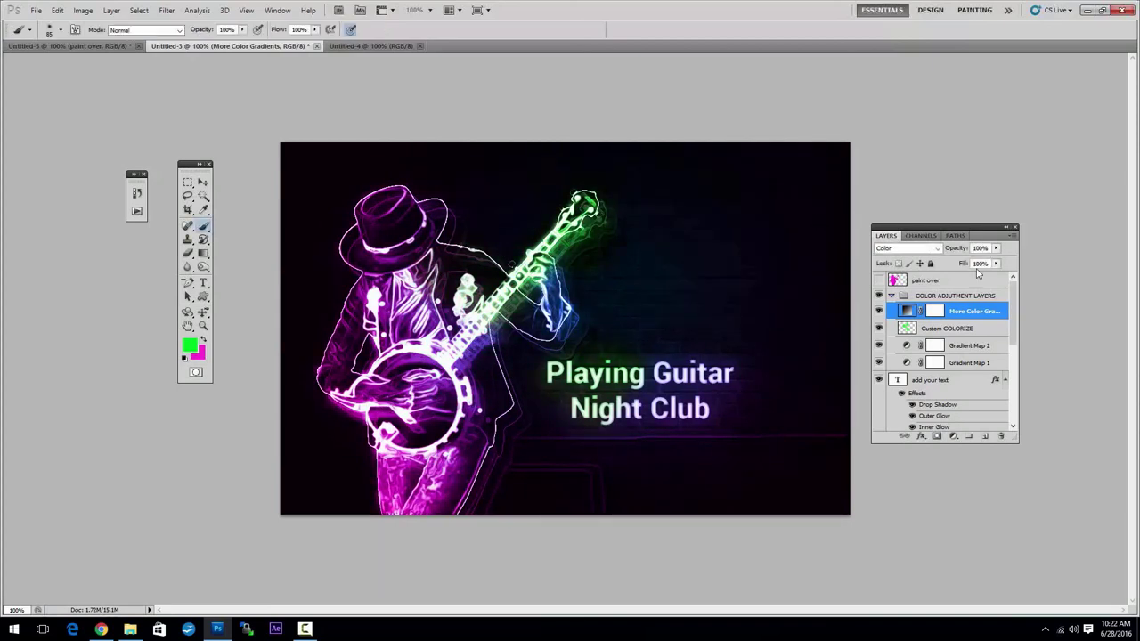
left_click(952, 295)
left_click(892, 296)
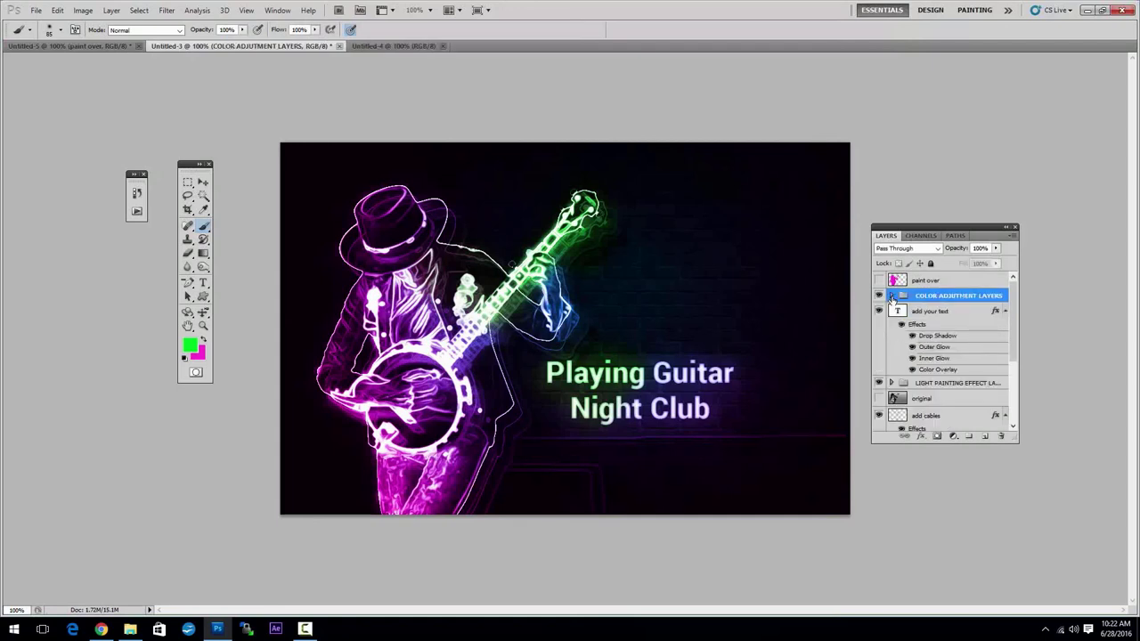